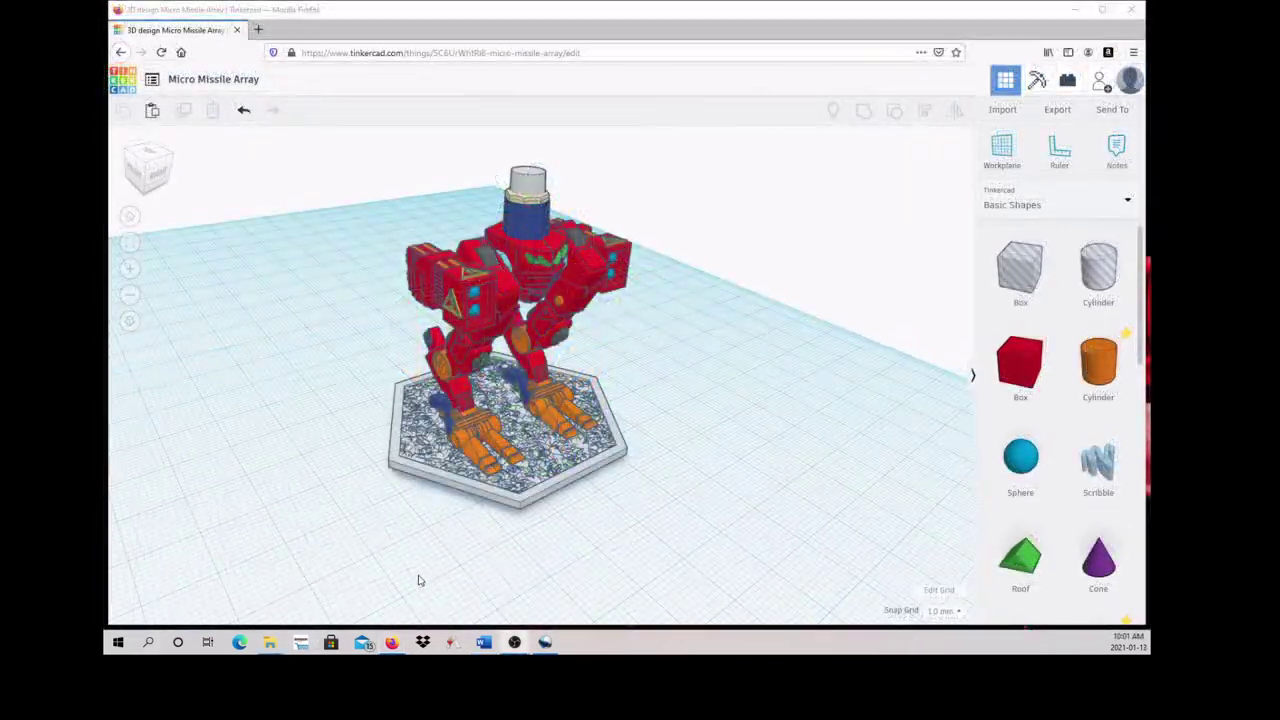
pyautogui.moveTo(785, 595); pyautogui.dragTo(324, 596, button='right')
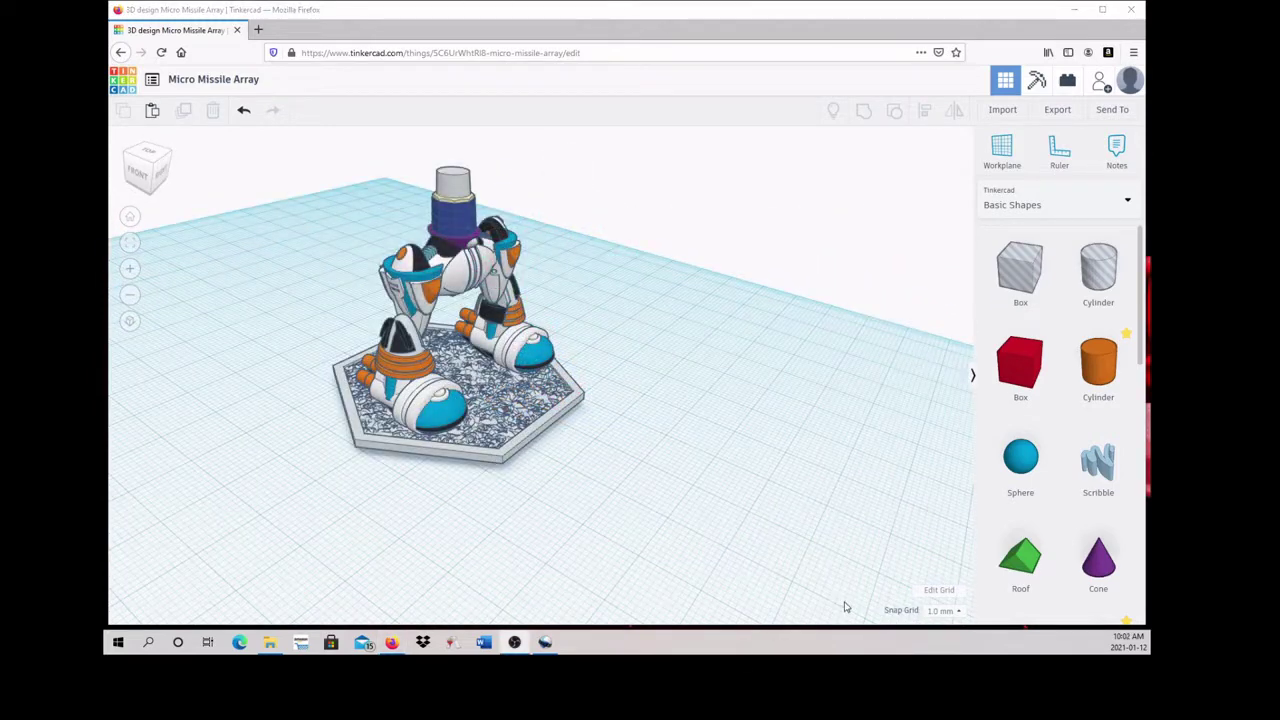
pyautogui.moveTo(845, 607); pyautogui.dragTo(490, 603, button='right')
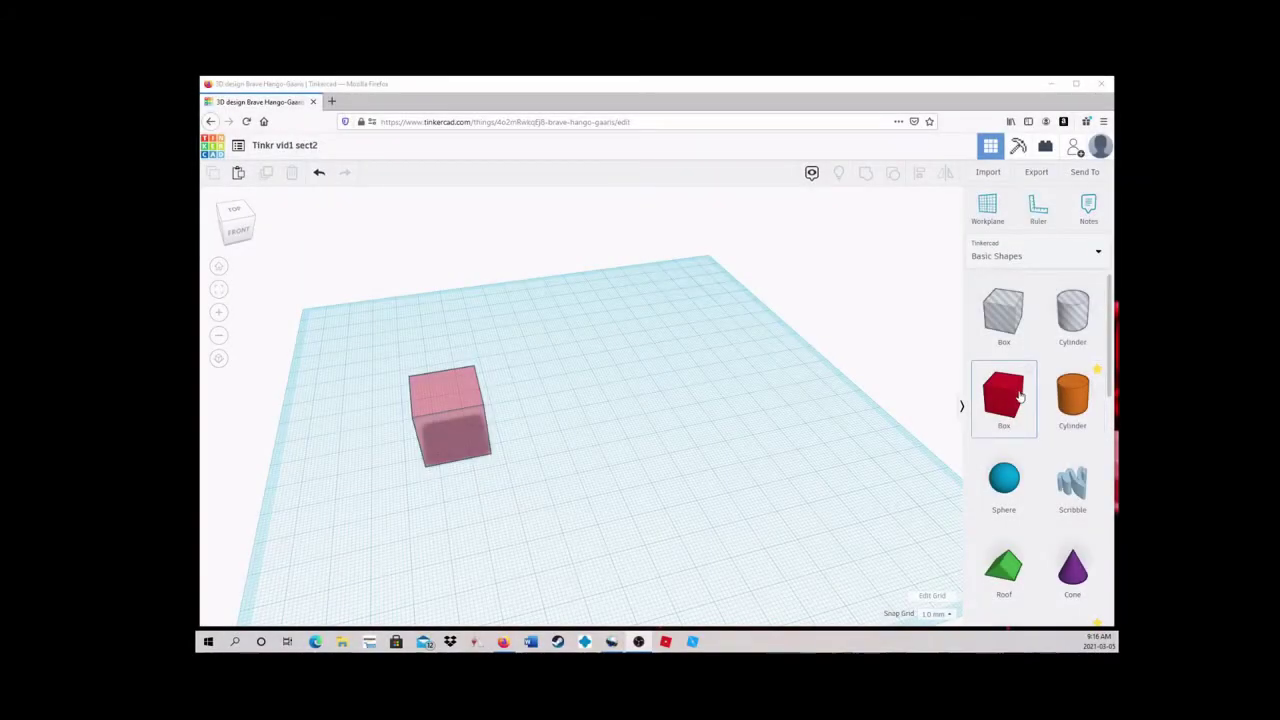
# - Place a solid box over the translucent box, and a sphere raised to match the translucent floating sphere
pyautogui.moveTo(1019, 397); pyautogui.dragTo(455, 436)
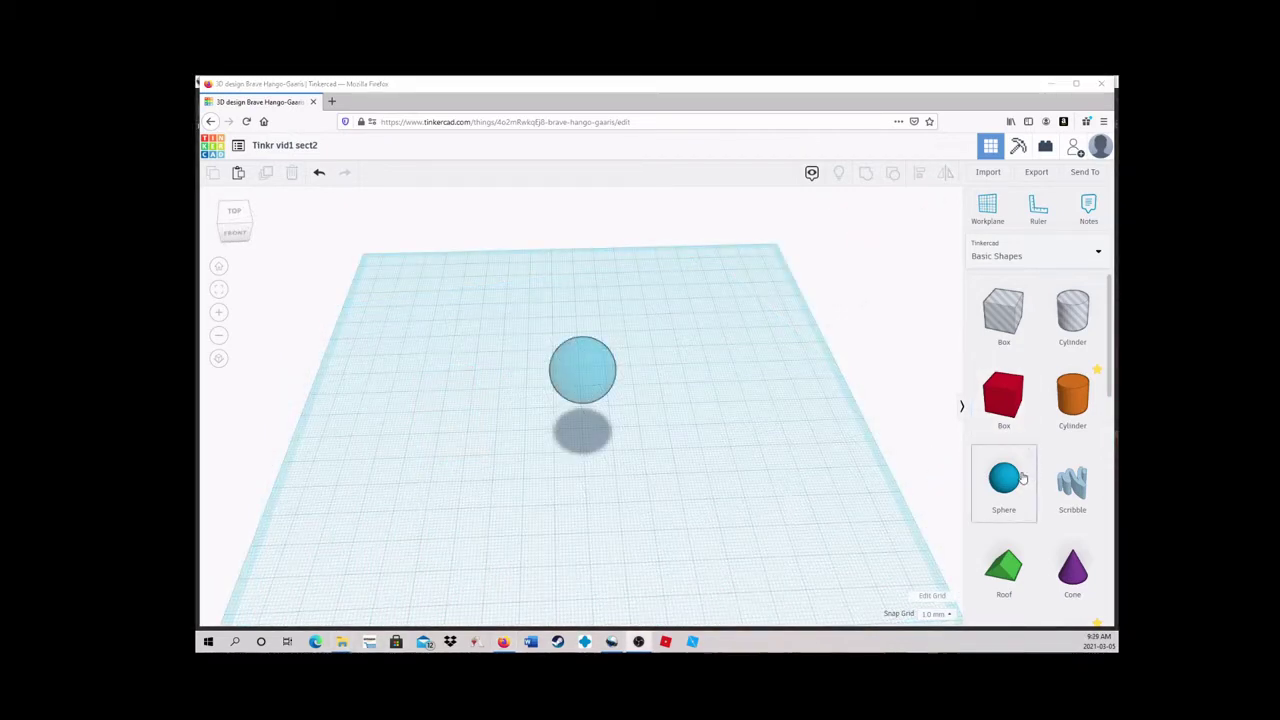
pyautogui.moveTo(1003, 477); pyautogui.dragTo(582, 440)
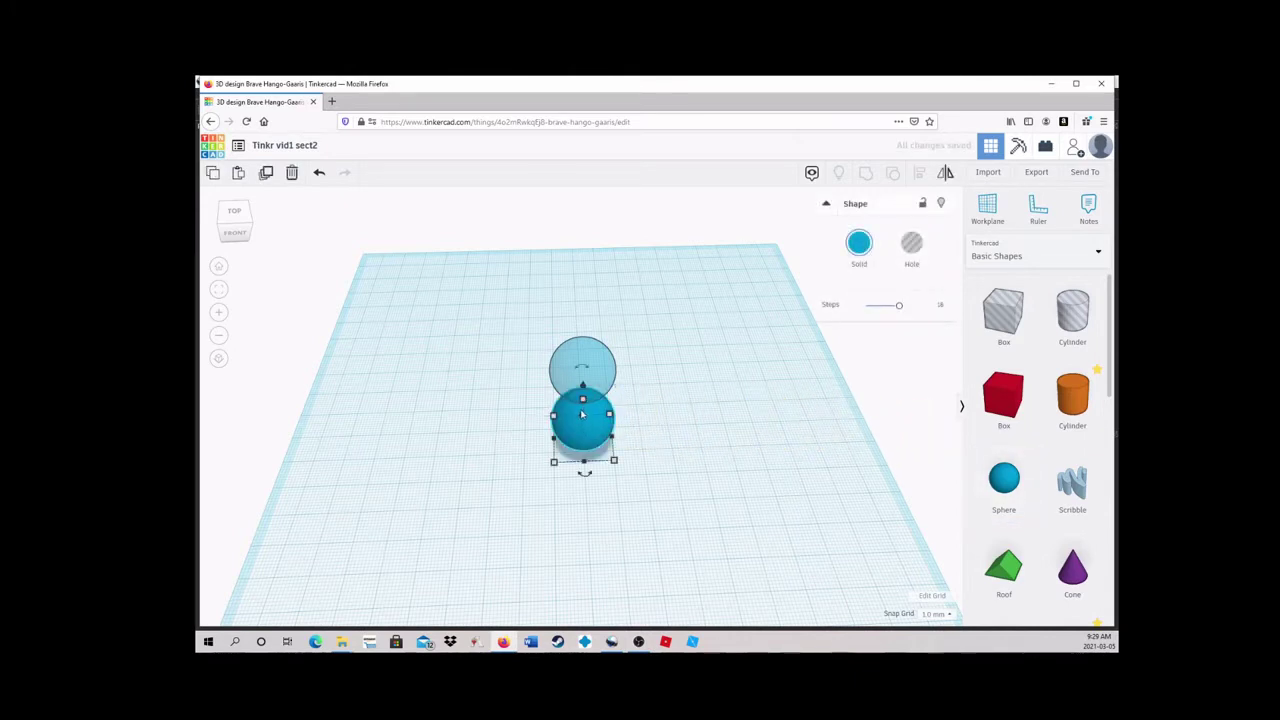
pyautogui.moveTo(583, 387); pyautogui.dragTo(581, 328)
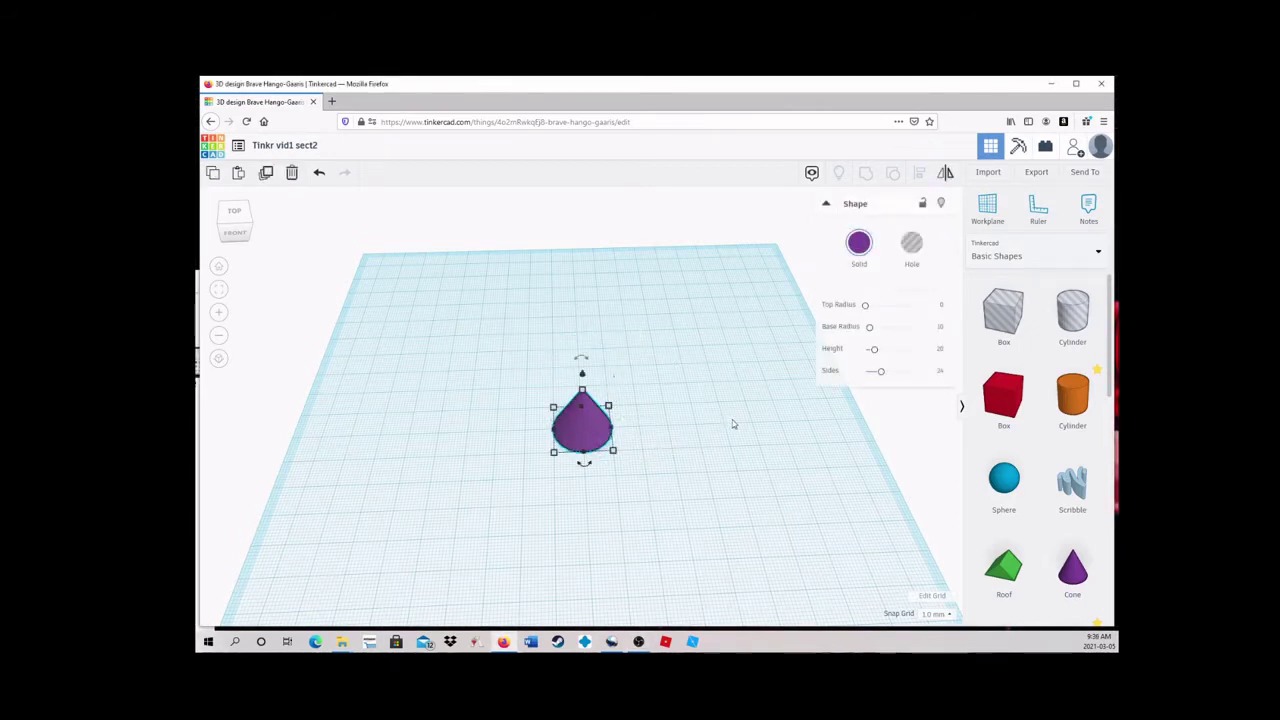
# - Nudge the purple cone a few grid steps left and toward the back of the workplane
pyautogui.press('Left')
pyautogui.press('Left')
pyautogui.press('Left')
pyautogui.press('Left')
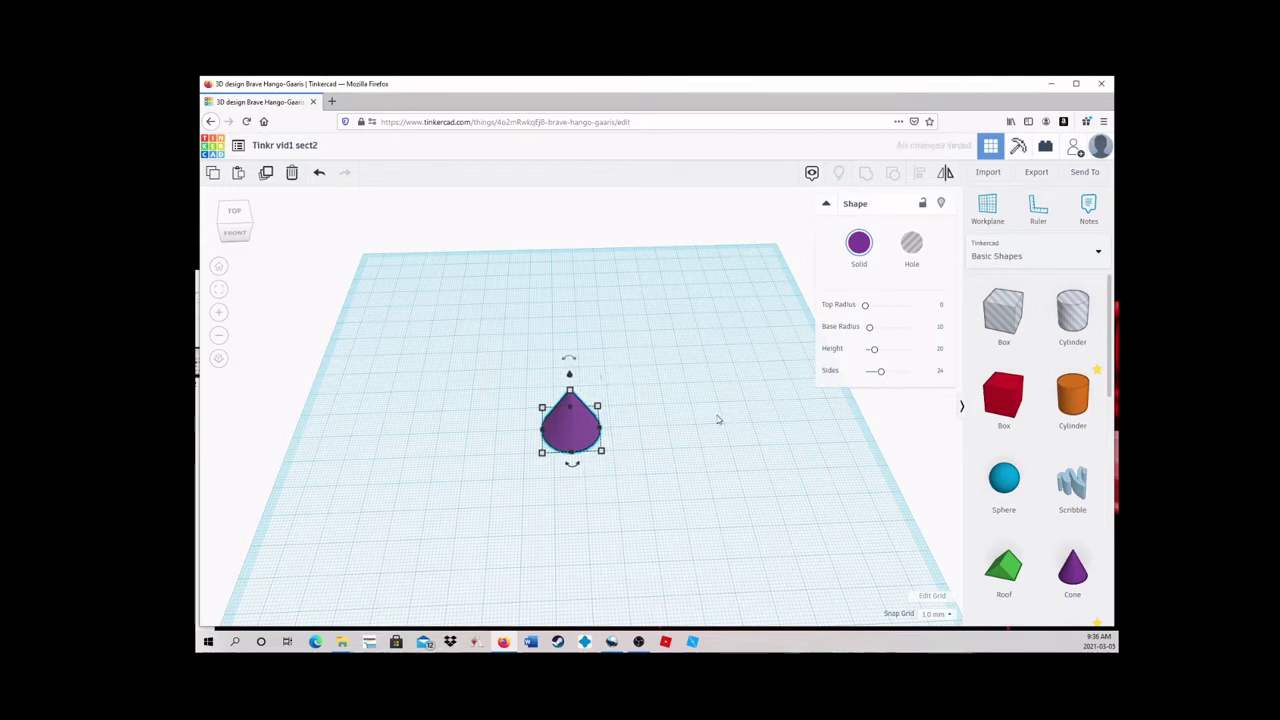
pyautogui.press('Up')
pyautogui.press('Up')
pyautogui.press('Up')
pyautogui.press('Up')
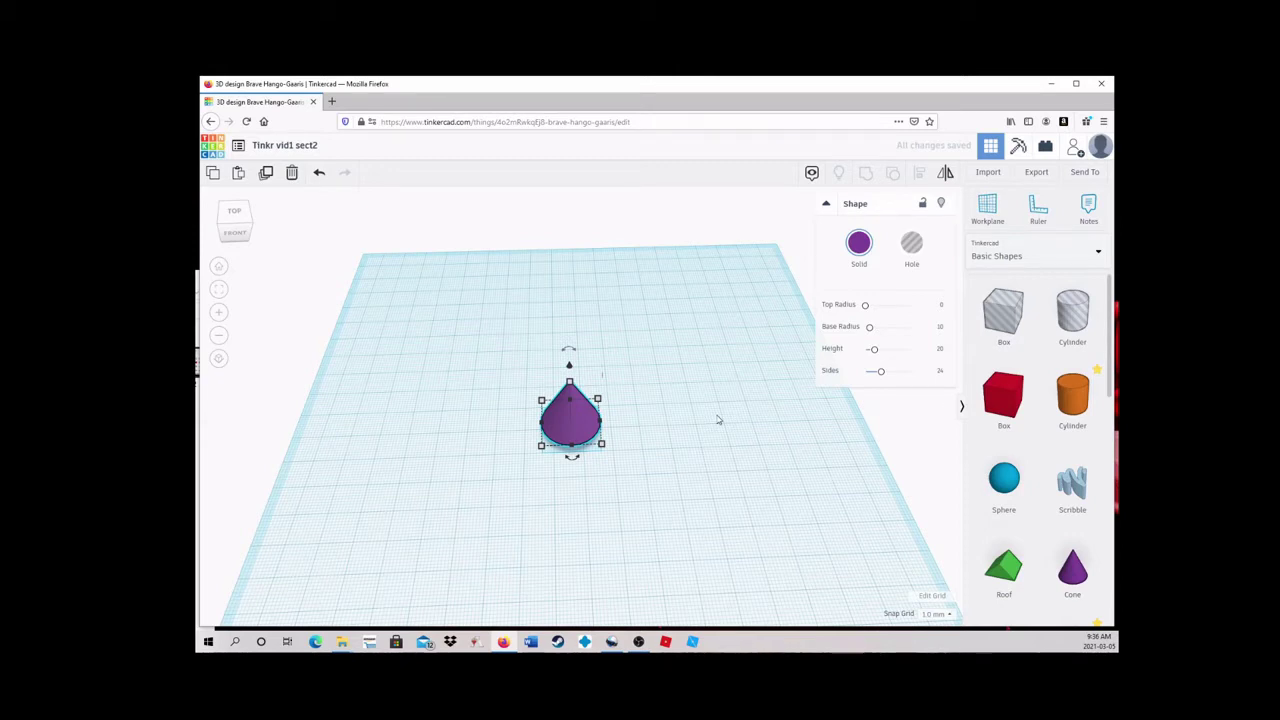
pyautogui.press('Left')
pyautogui.press('Left')
pyautogui.press('Left')
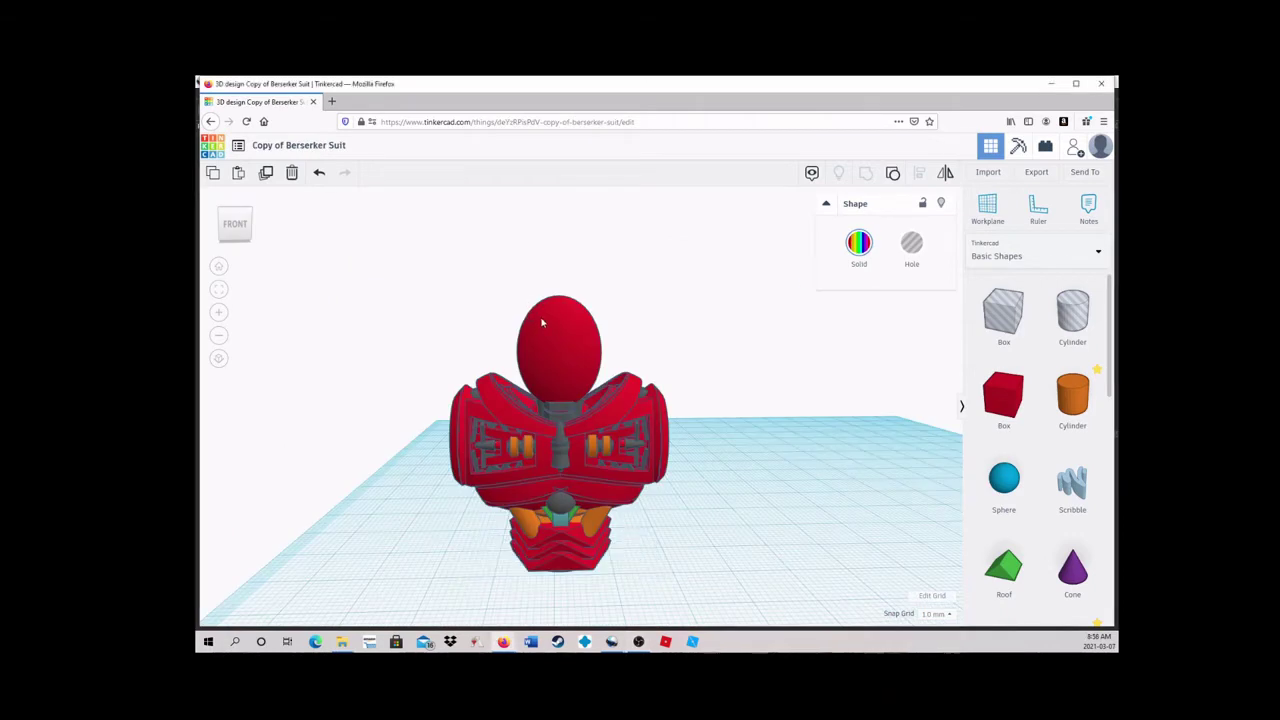
# - Shift the red egg-shaped head to the right of the torso in large increments, and undo the last change
pyautogui.click(522, 318)
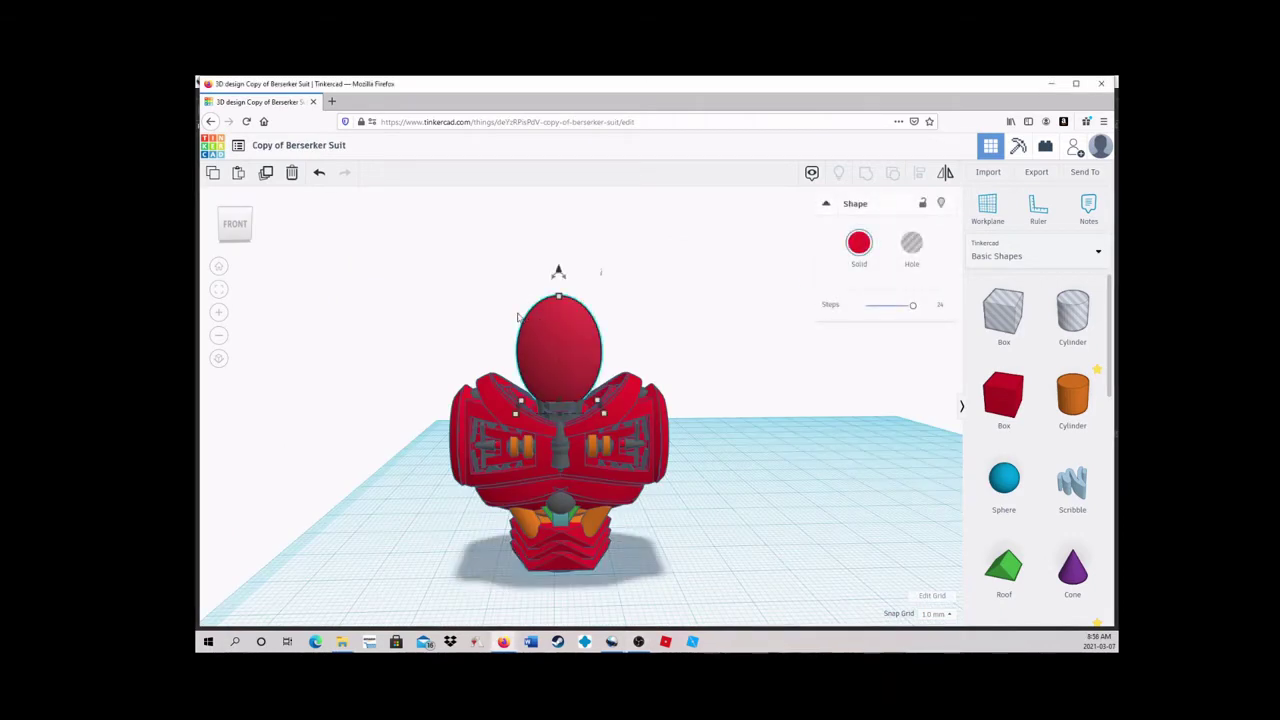
pyautogui.hotkey('shift', 'Right')
pyautogui.hotkey('shift', 'Right')
pyautogui.hotkey('shift', 'Right')
pyautogui.hotkey('shift', 'Right')
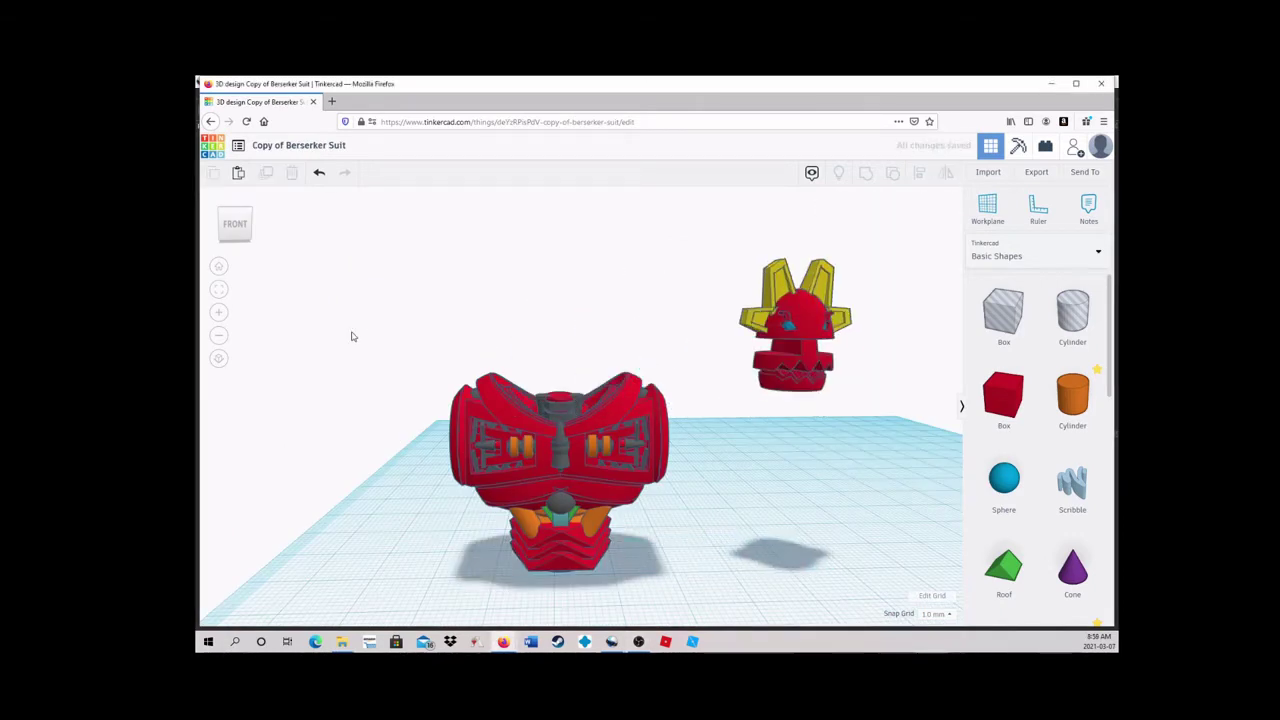
pyautogui.hotkey('ctrl', 'z')
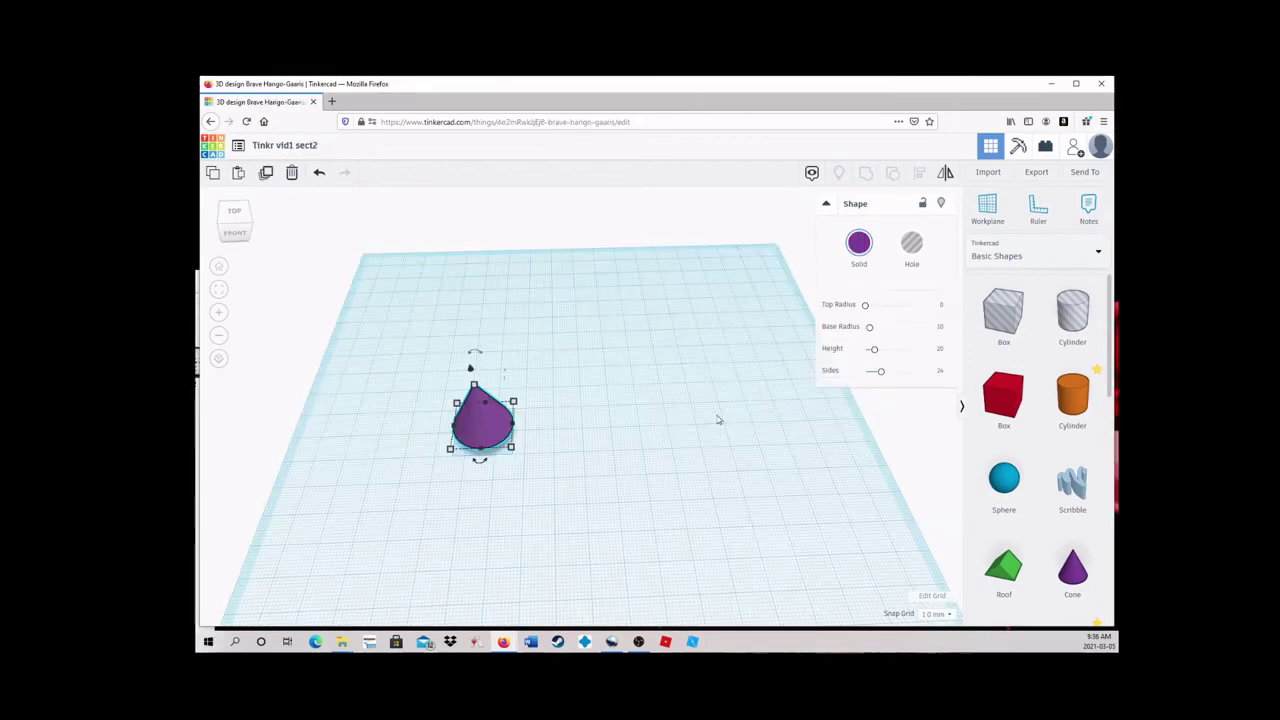
# - Raise the purple cone above the workplane
pyautogui.hotkey('ctrl', 'Up')
pyautogui.hotkey('ctrl', 'Up')
pyautogui.hotkey('ctrl', 'Up')
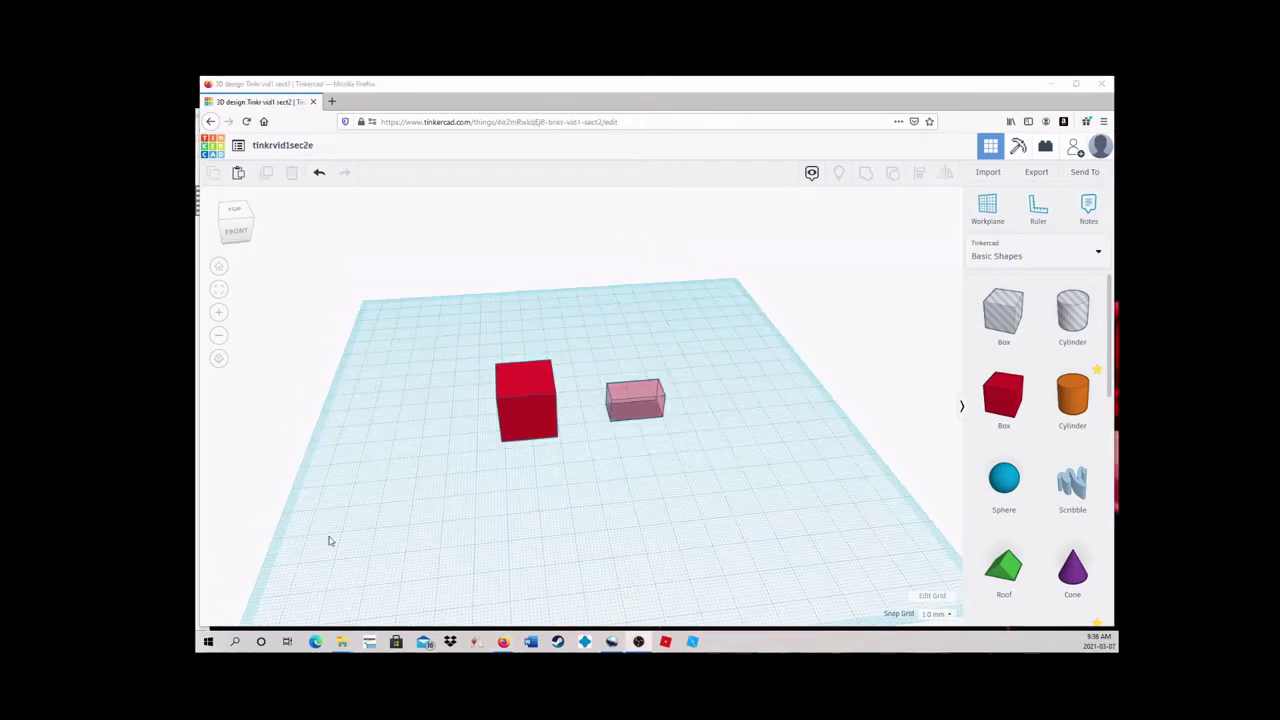
# - Move the solid red box onto the smaller translucent box
pyautogui.click(538, 418)
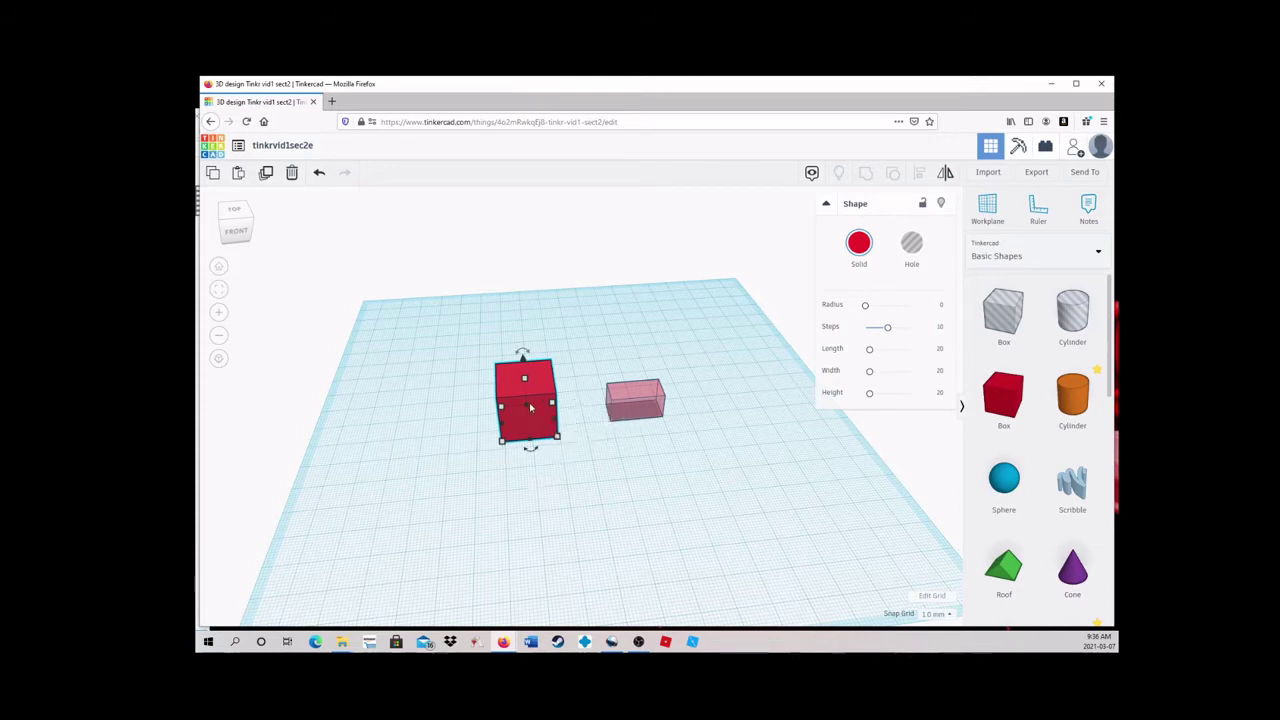
pyautogui.moveTo(528, 405); pyautogui.dragTo(638, 406)
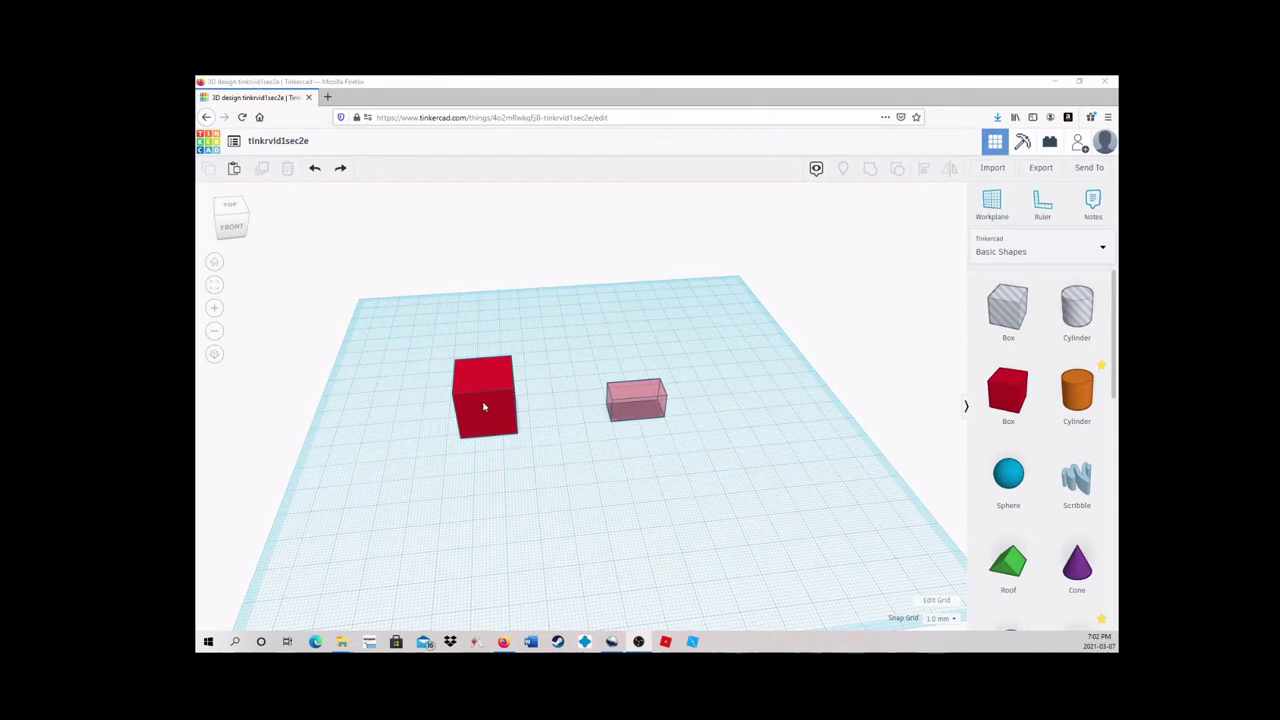
# - Resize the solid red box to a depth of 10 mm and a height of 10 mm, keeping its width
pyautogui.click(483, 406)
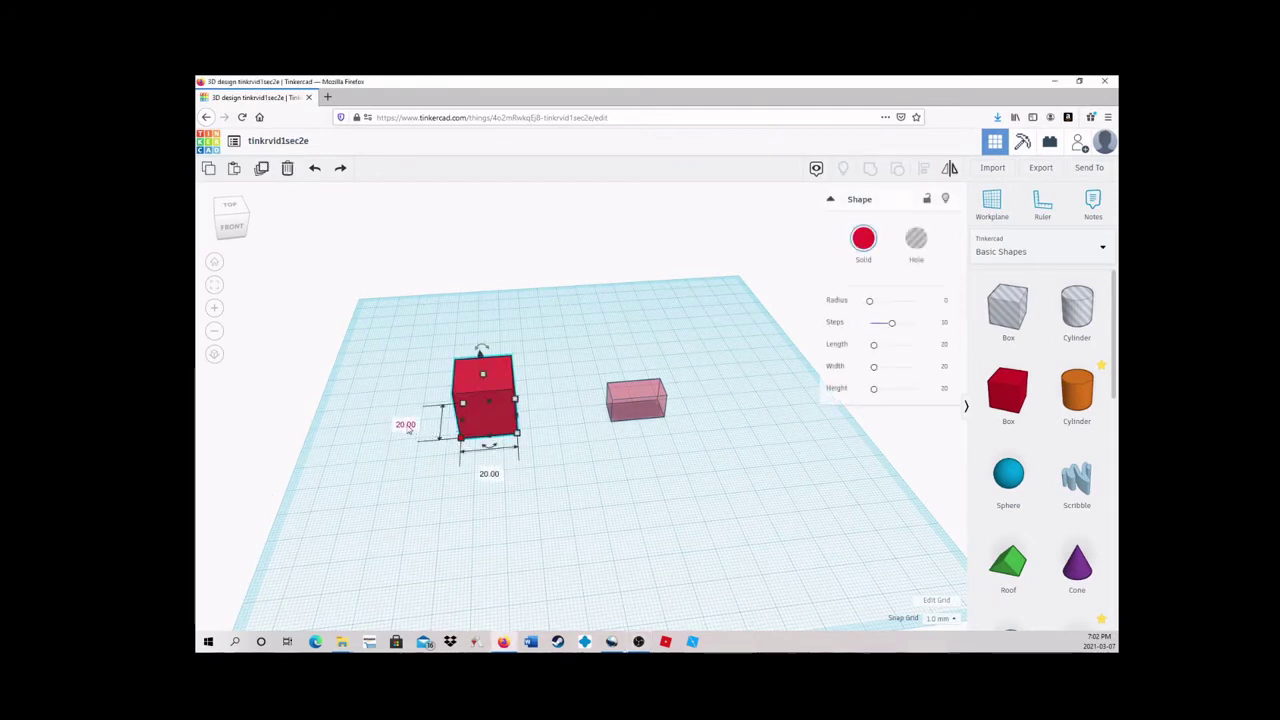
pyautogui.click(406, 425)
pyautogui.write('10')
pyautogui.press('Return')
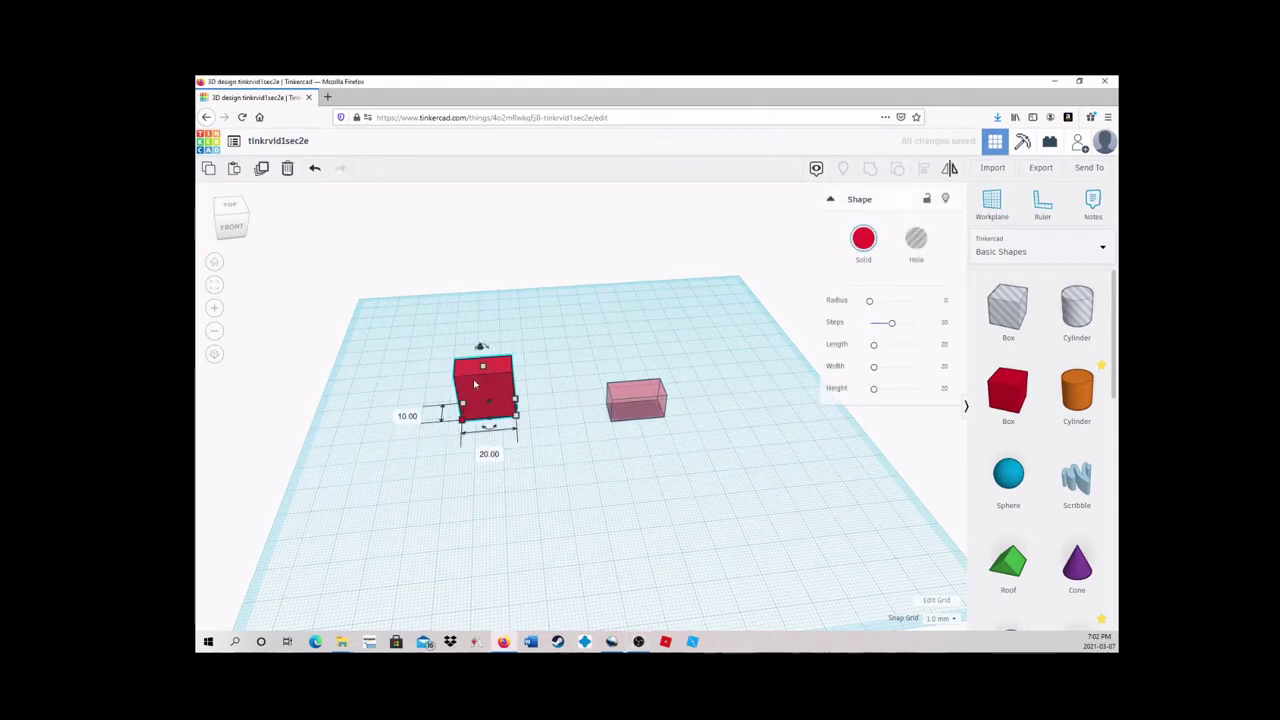
pyautogui.moveTo(483, 366)
pyautogui.click(540, 388)
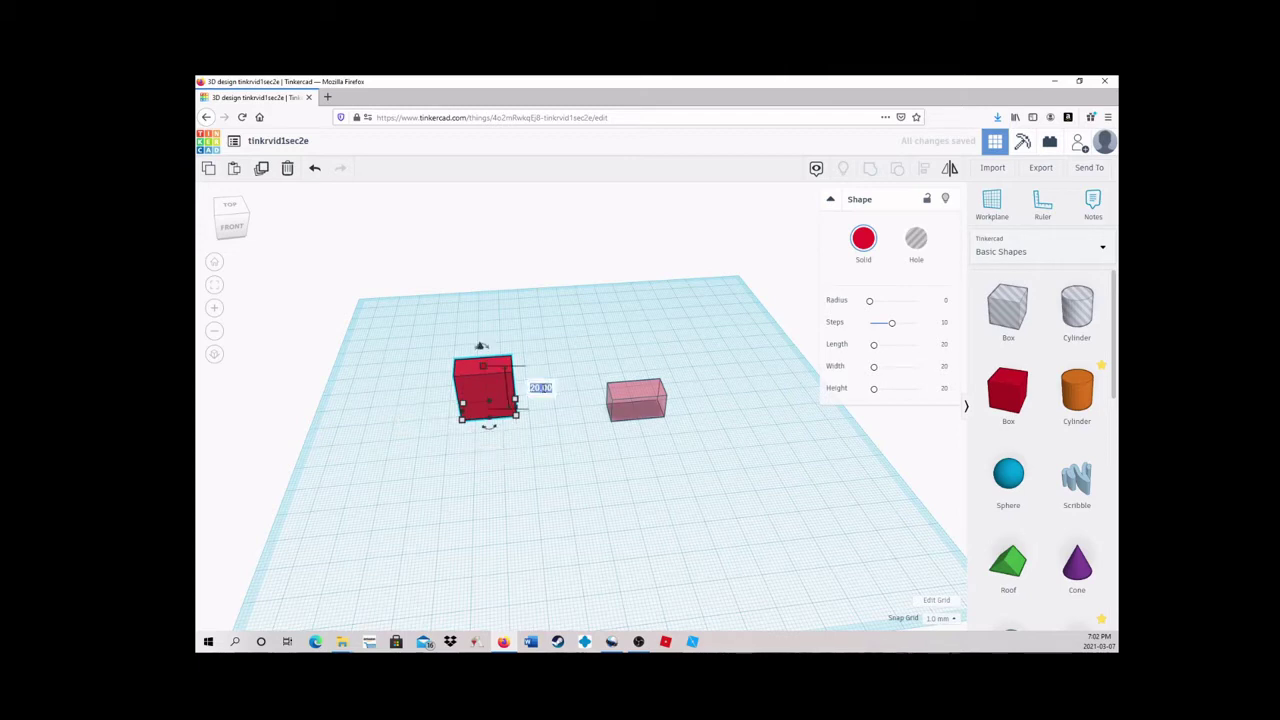
pyautogui.write('10')
pyautogui.press('Return')
pyautogui.click(557, 363)
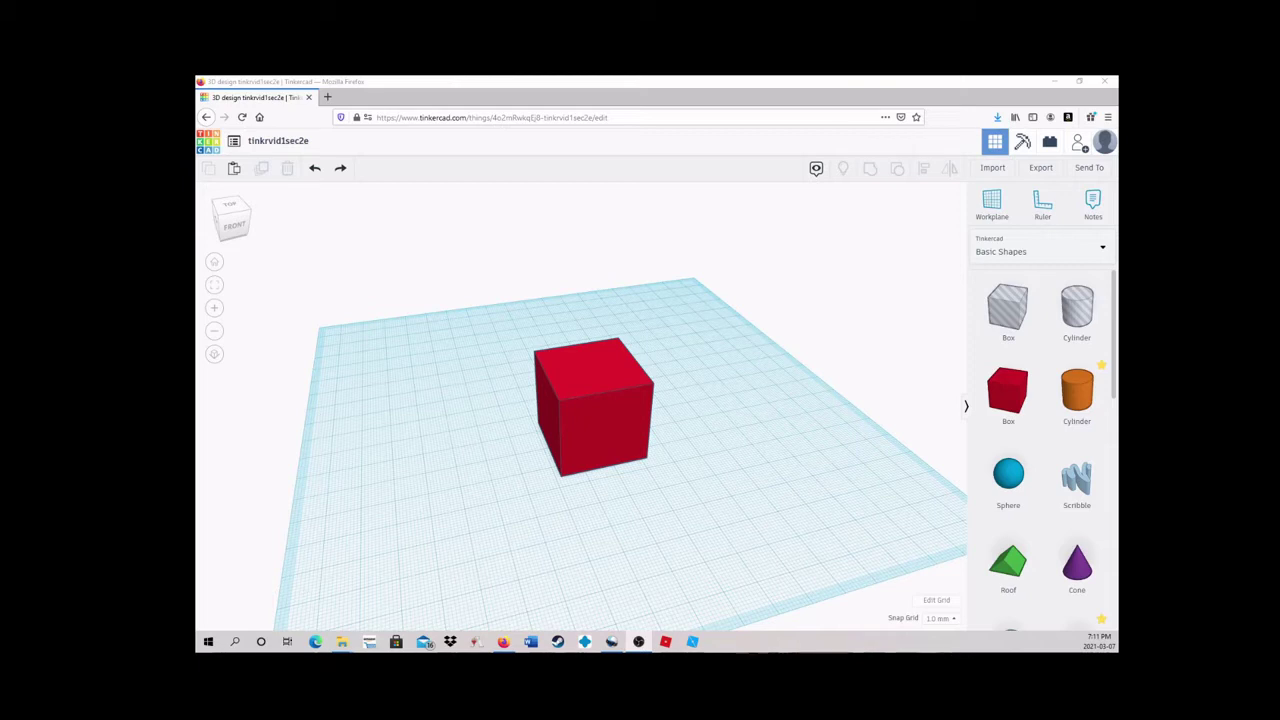
# - Scale the large red box uniformly to 40 mm per side
pyautogui.click(572, 432)
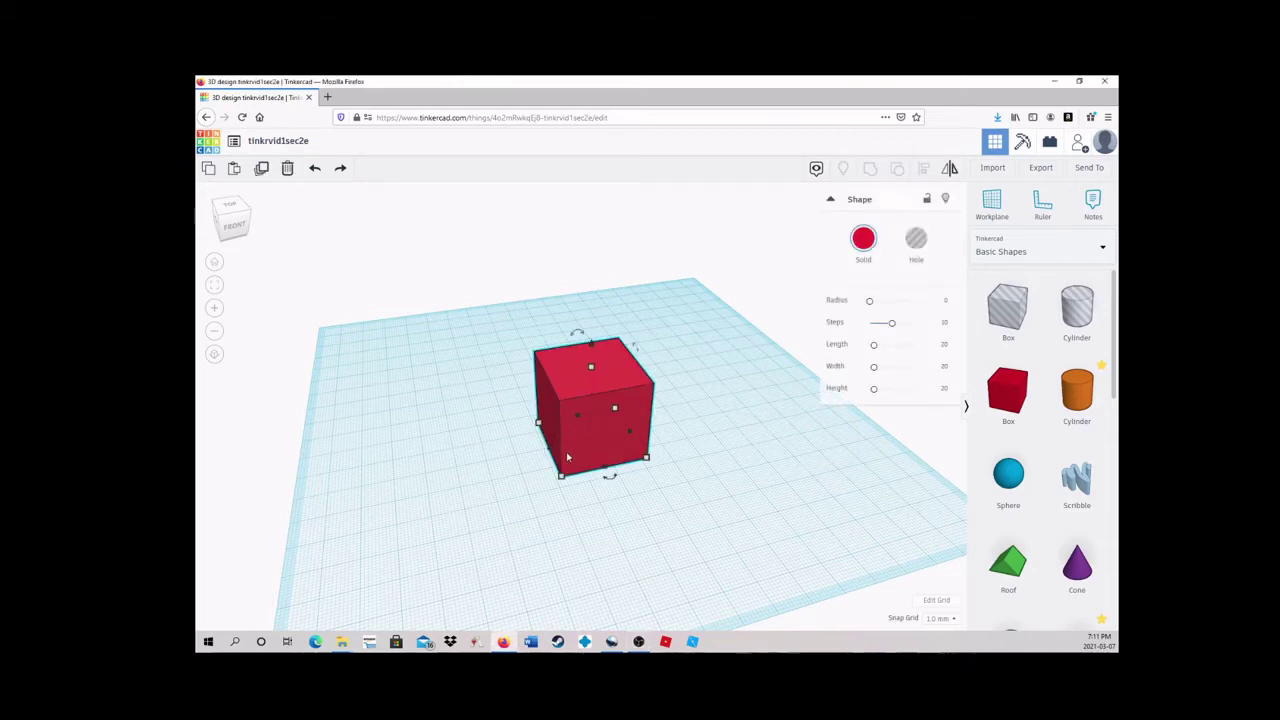
pyautogui.moveTo(564, 477)
pyautogui.mouseDown()
pyautogui.moveTo(591, 429)
pyautogui.moveTo(557, 484)
pyautogui.mouseUp()
pyautogui.click(488, 461)
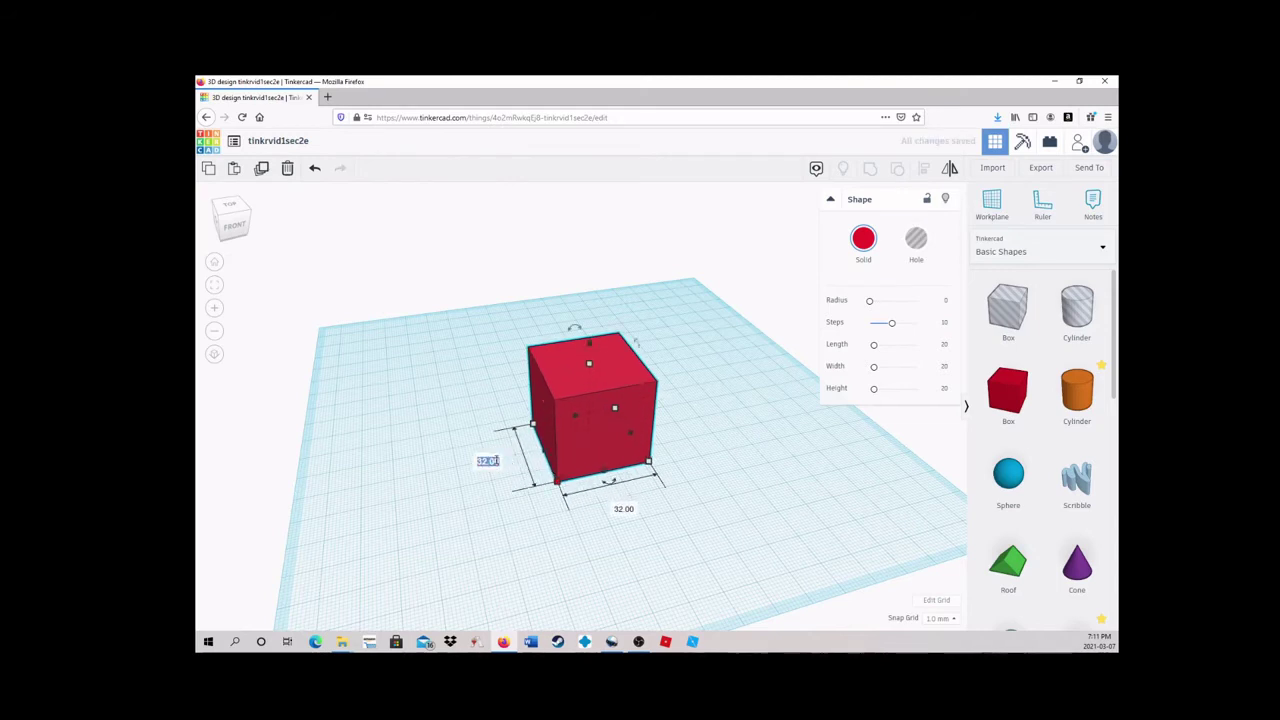
pyautogui.write('40')
pyautogui.press('Return')
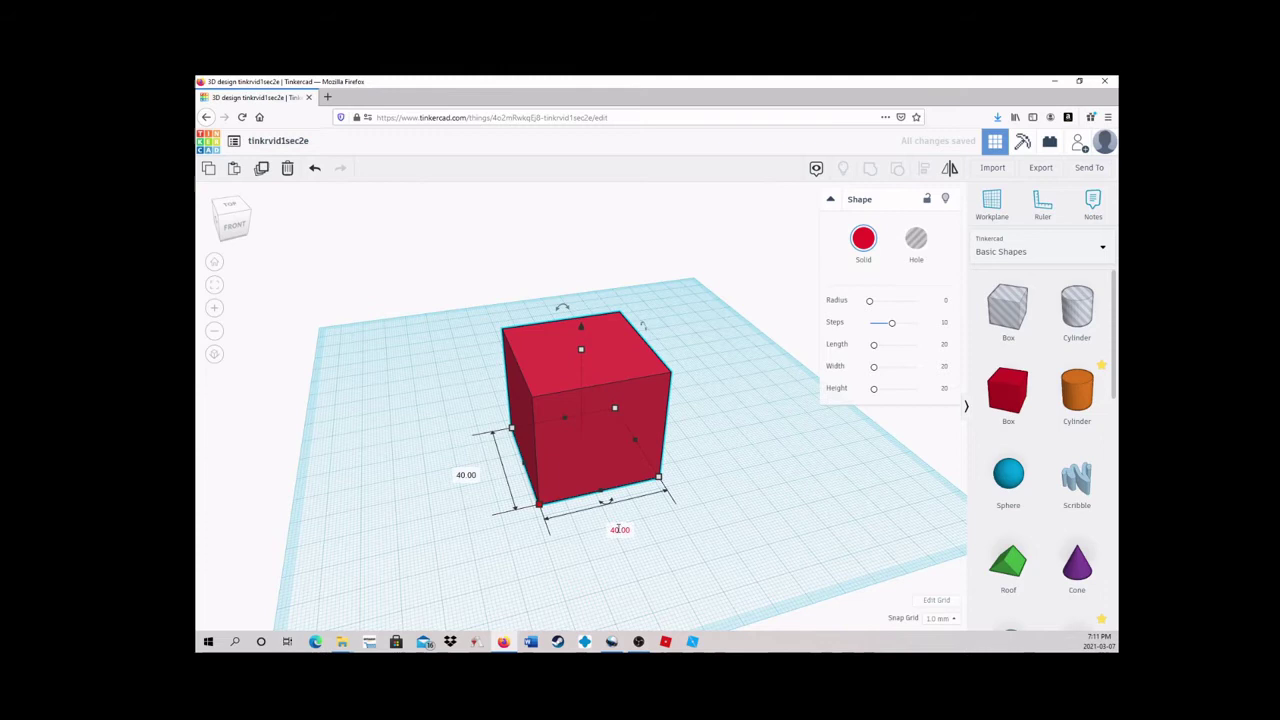
# - Scale the red box uniformly down to 10 mm per side, and rescale it uniformly to 11 mm
pyautogui.click(617, 529)
pyautogui.write('10')
pyautogui.press('Return')
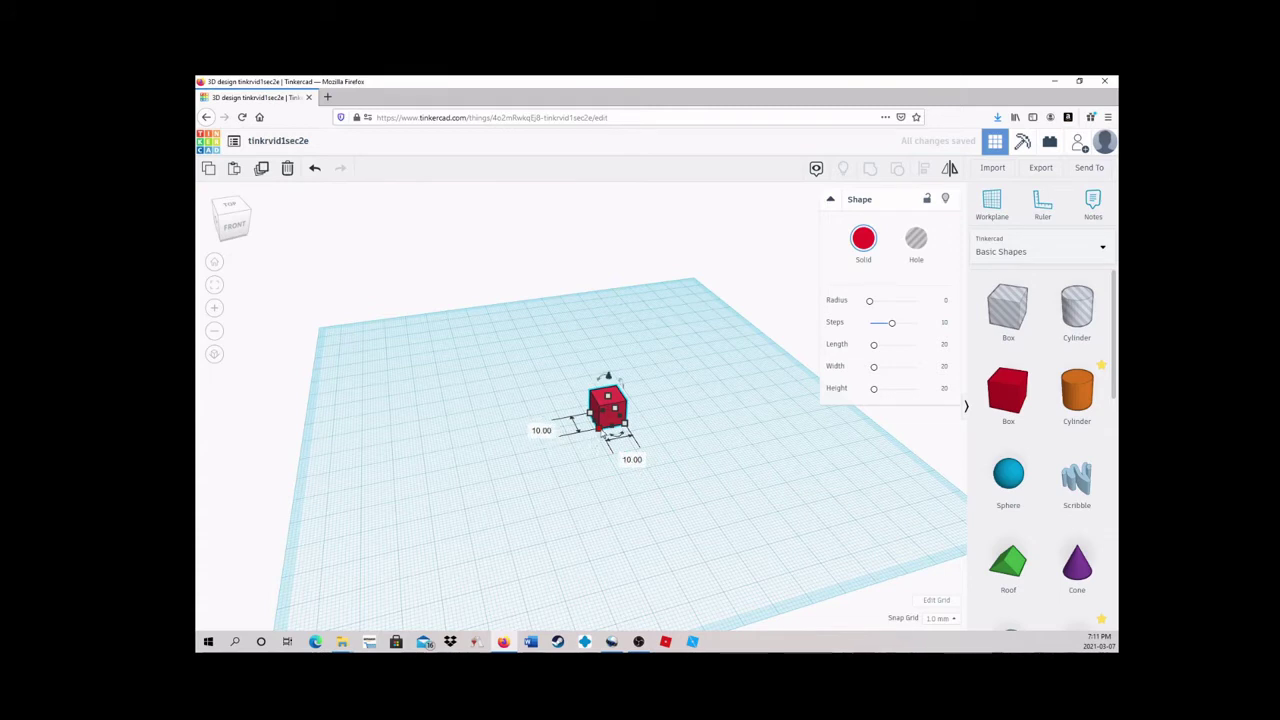
pyautogui.click(541, 430)
pyautogui.write('1')
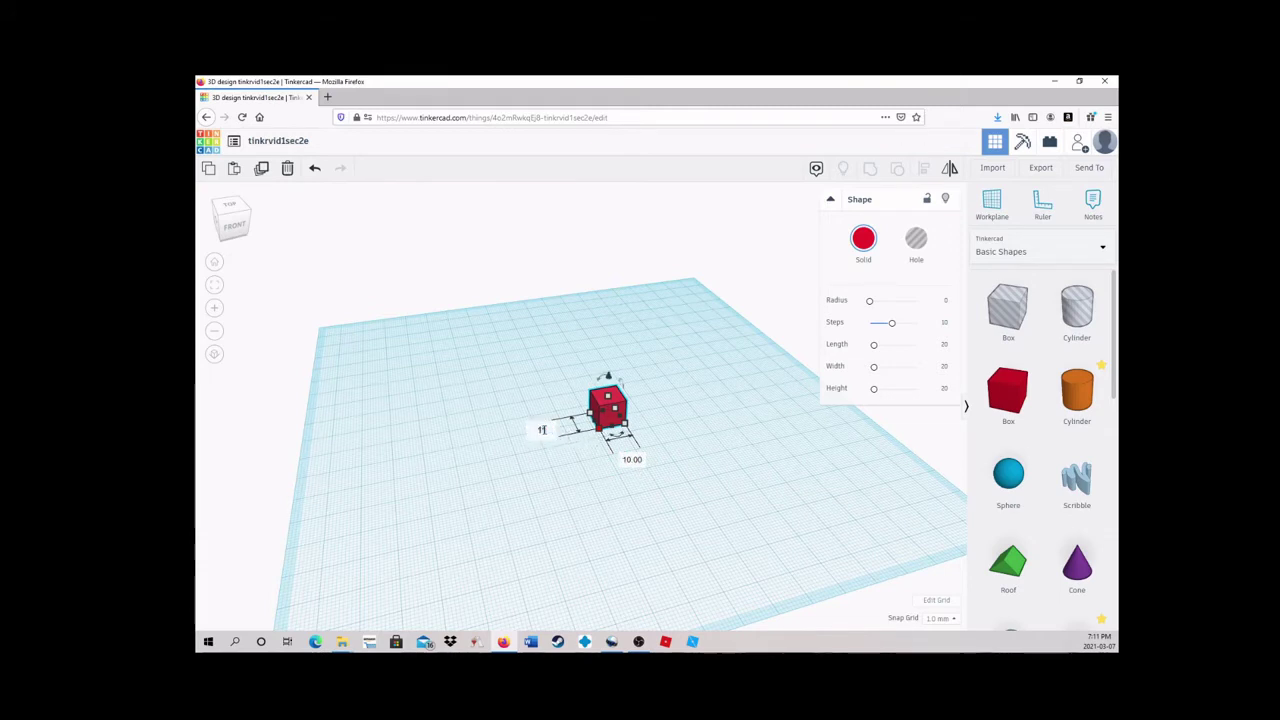
pyautogui.write('1')
pyautogui.hotkey('shift', 'Return')
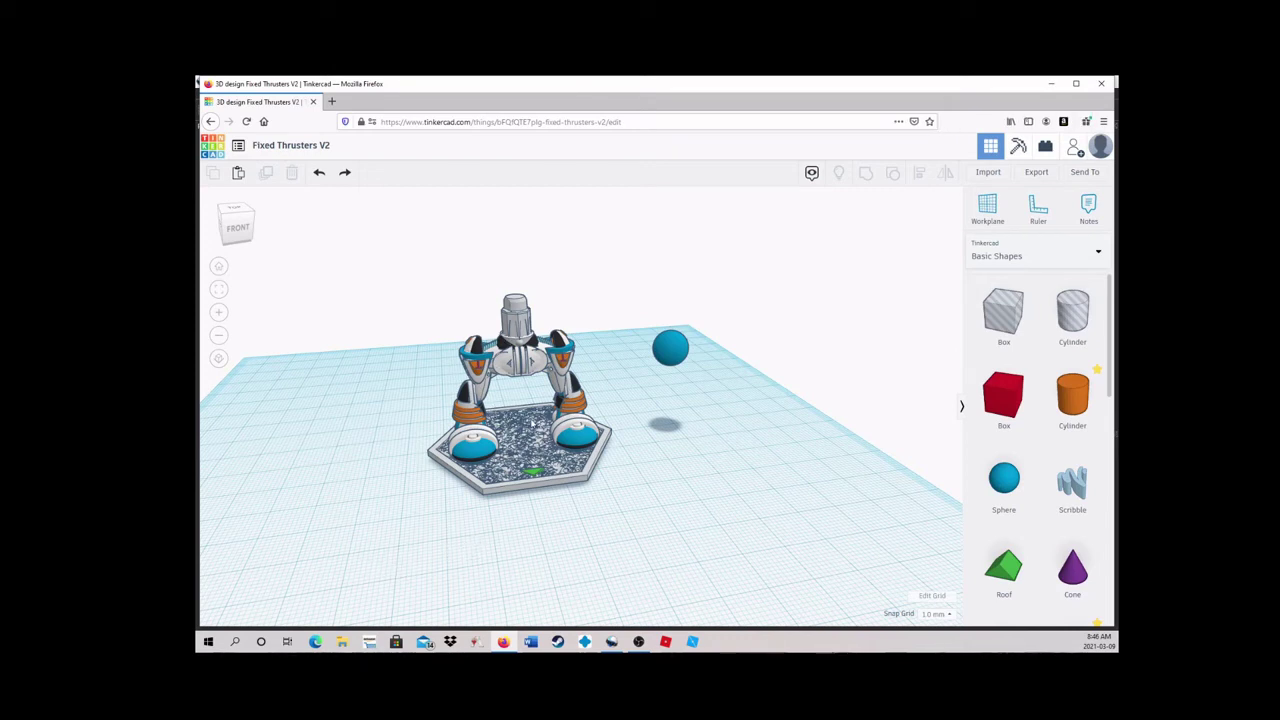
# - Align the floating blue sphere with the hexagonal base, using the base as the fixed reference
pyautogui.click(532, 423)
pyautogui.keyDown('shift'); pyautogui.click(662, 358); pyautogui.keyUp('shift')
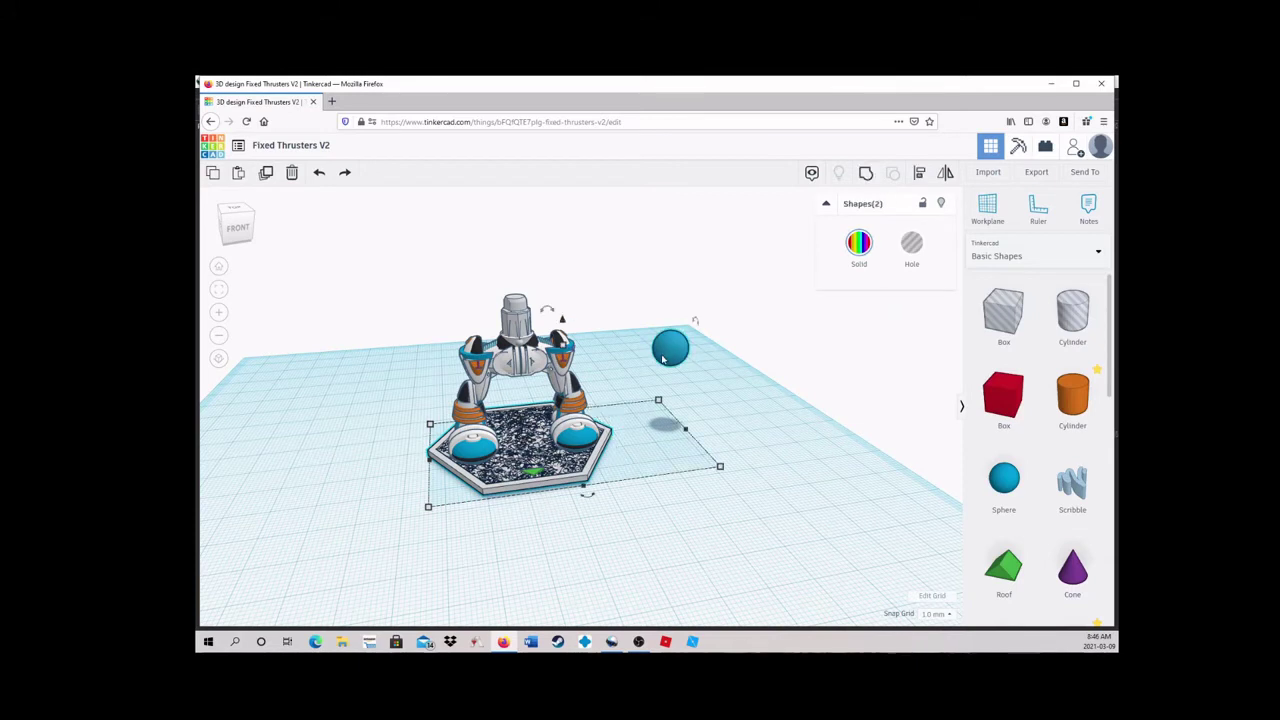
pyautogui.click(919, 172)
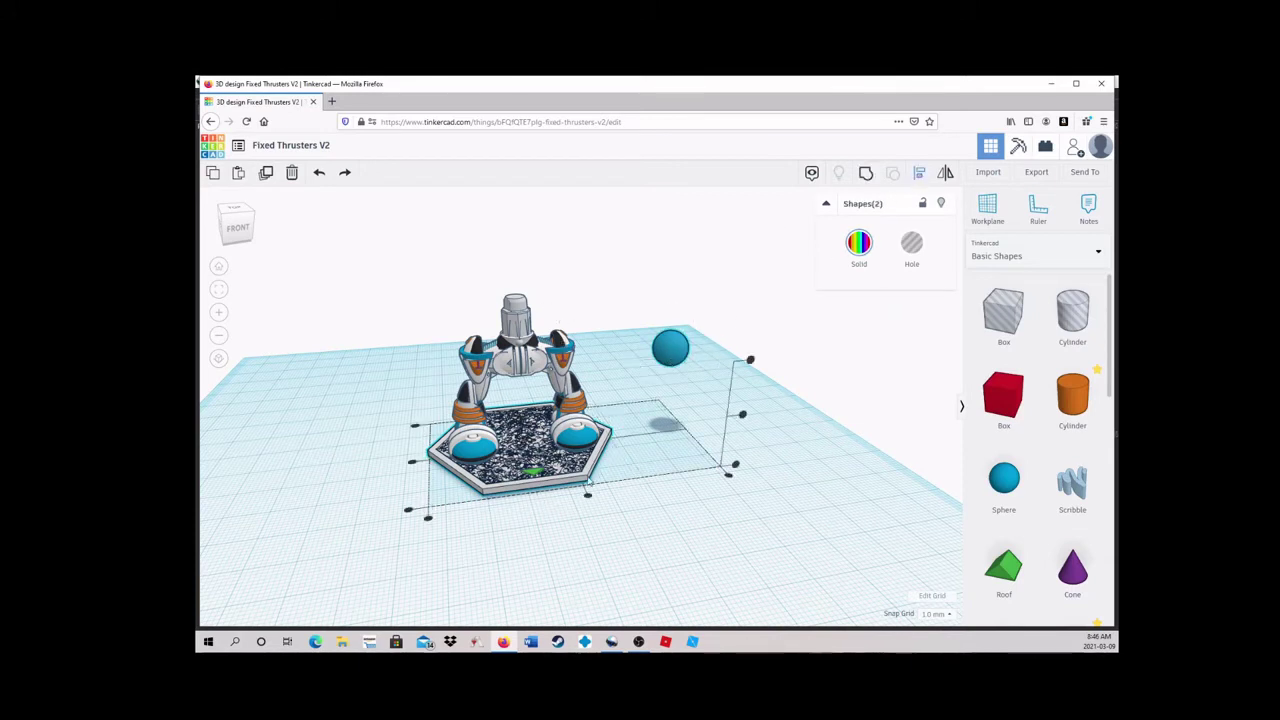
pyautogui.click(546, 473)
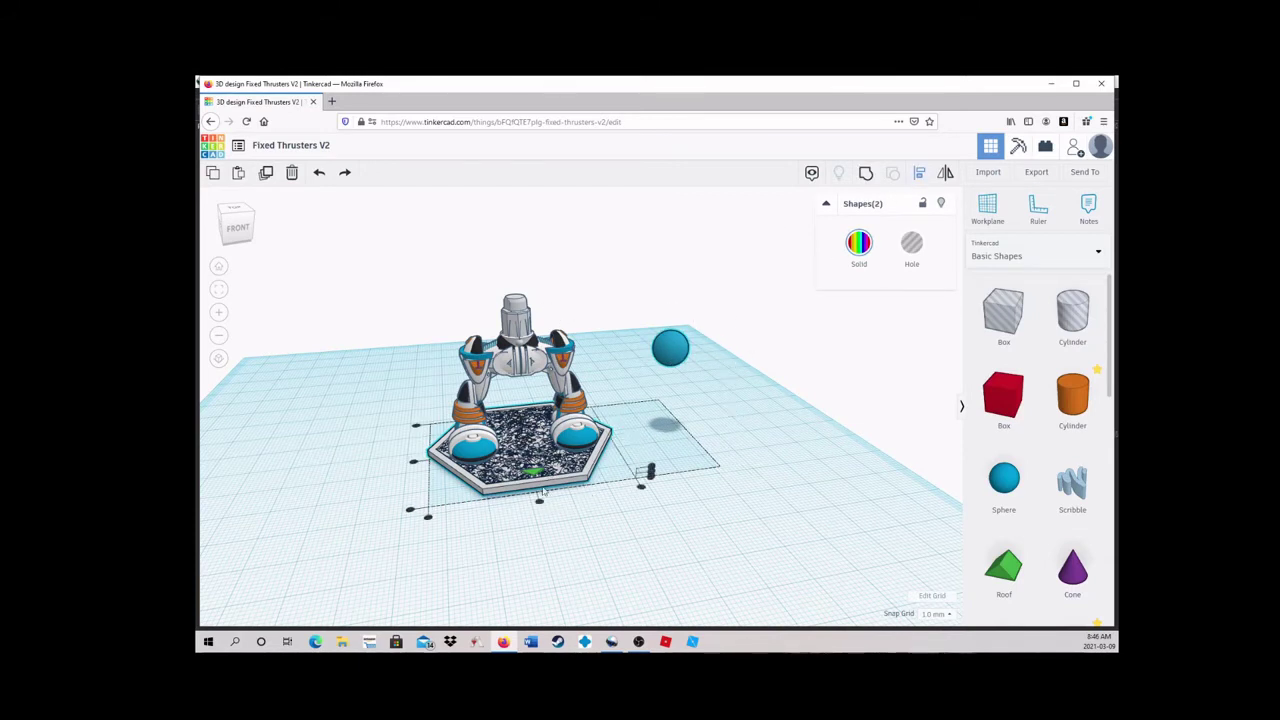
pyautogui.click(605, 510)
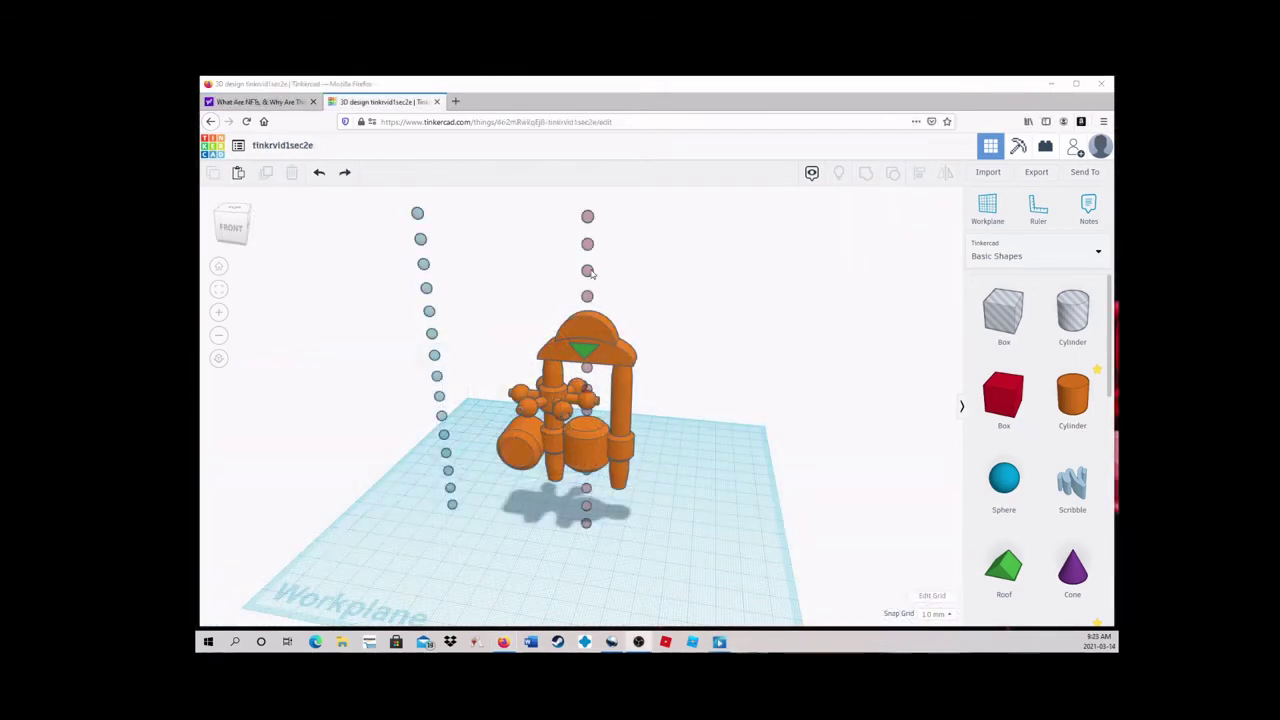
# - Align the column of small blue spheres with the centre of the orange lower assembly across its width
pyautogui.moveTo(416, 377); pyautogui.dragTo(464, 414)
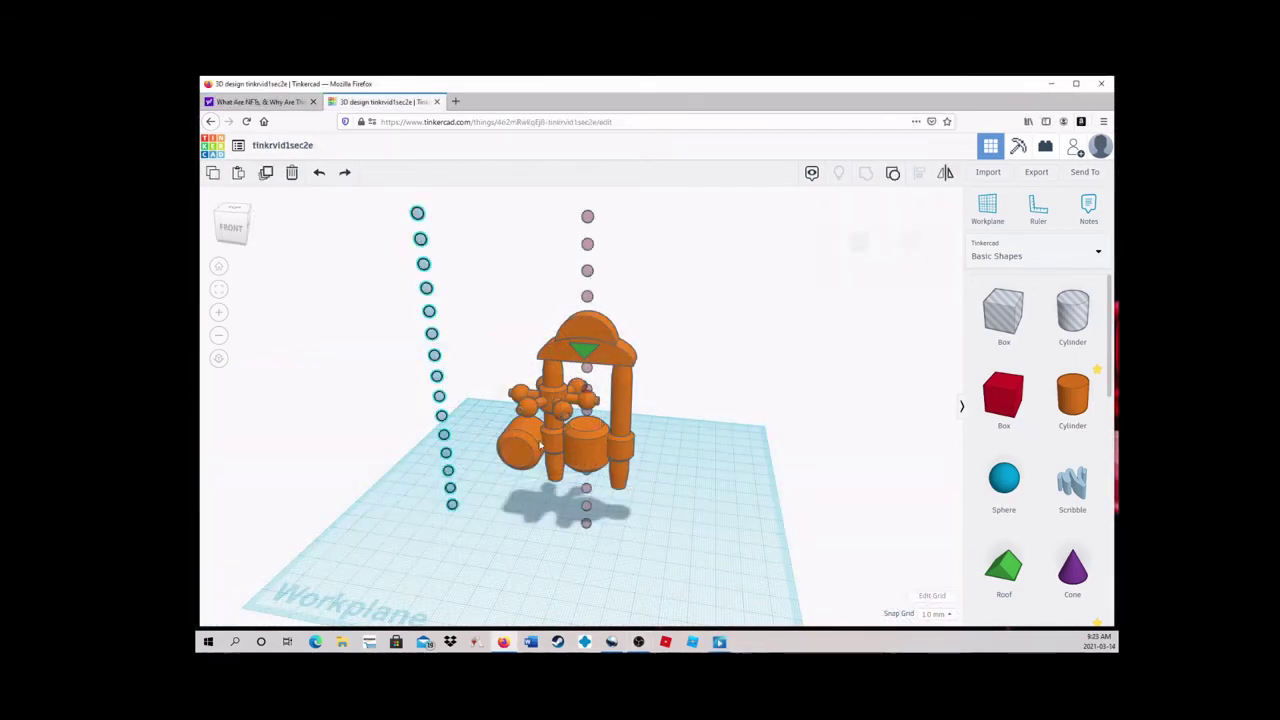
pyautogui.keyDown('shift'); pyautogui.click(585, 448); pyautogui.keyUp('shift')
pyautogui.click(919, 172)
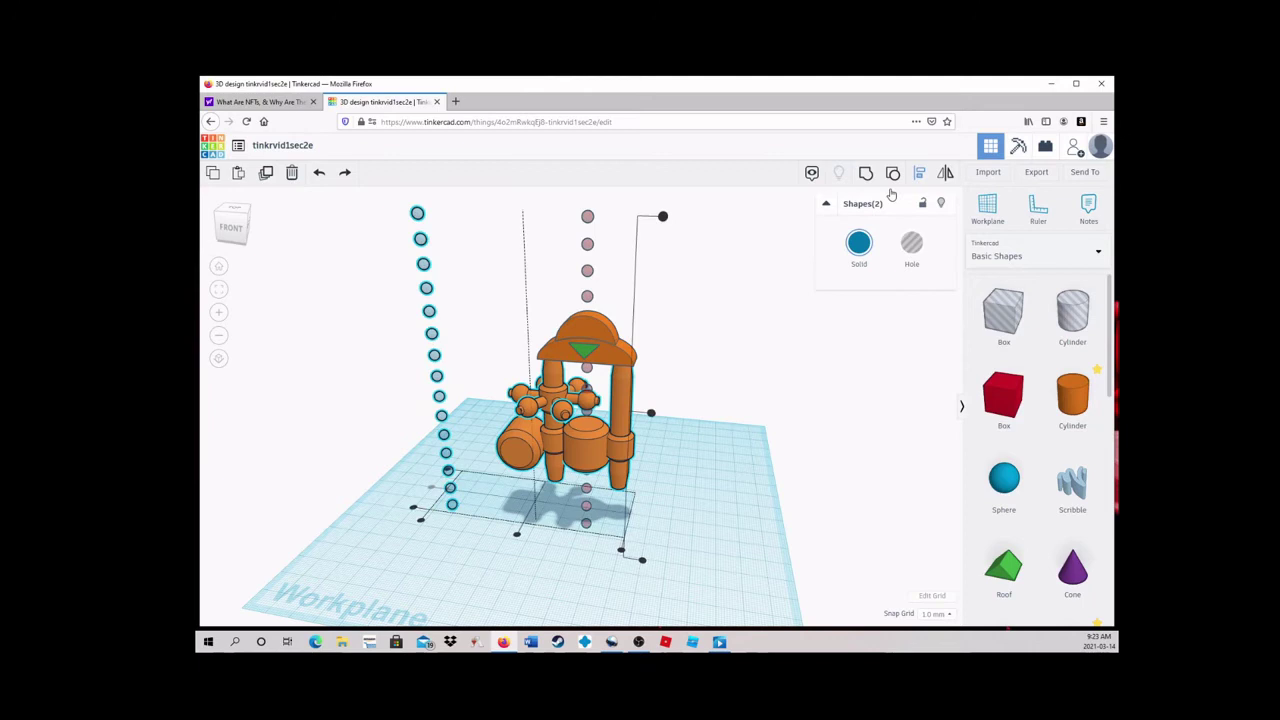
pyautogui.click(551, 511)
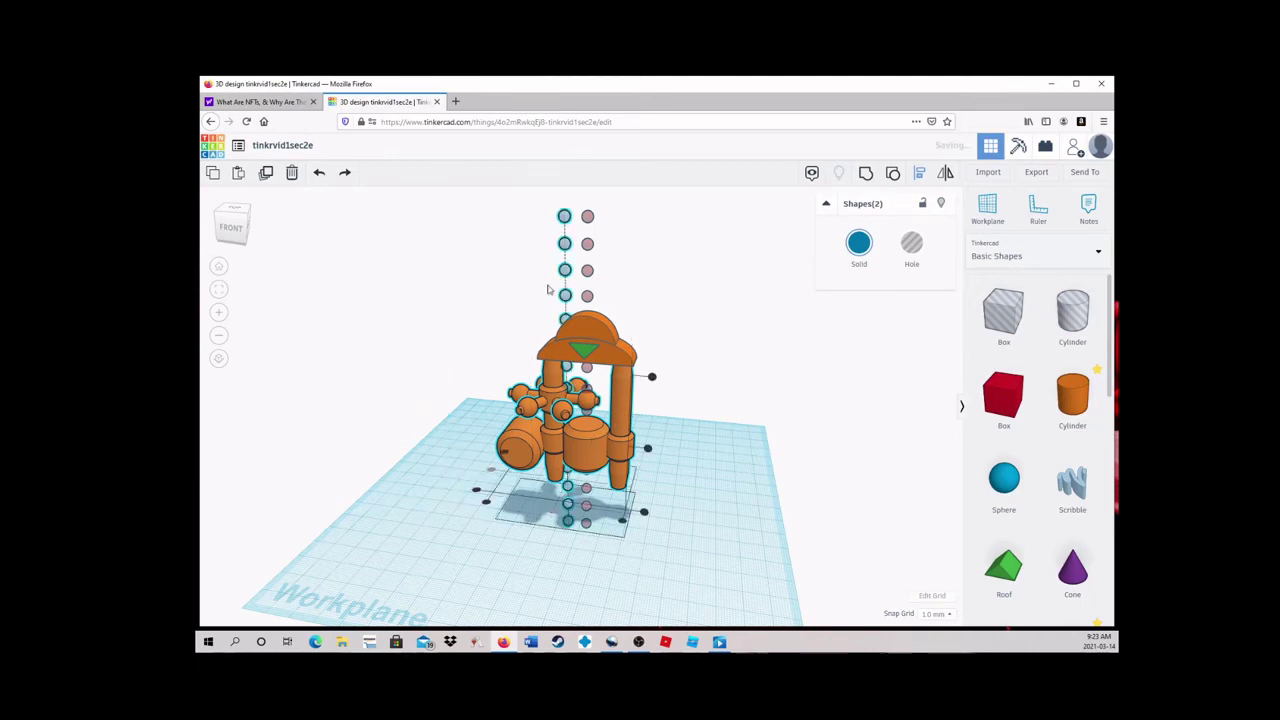
pyautogui.click(575, 255)
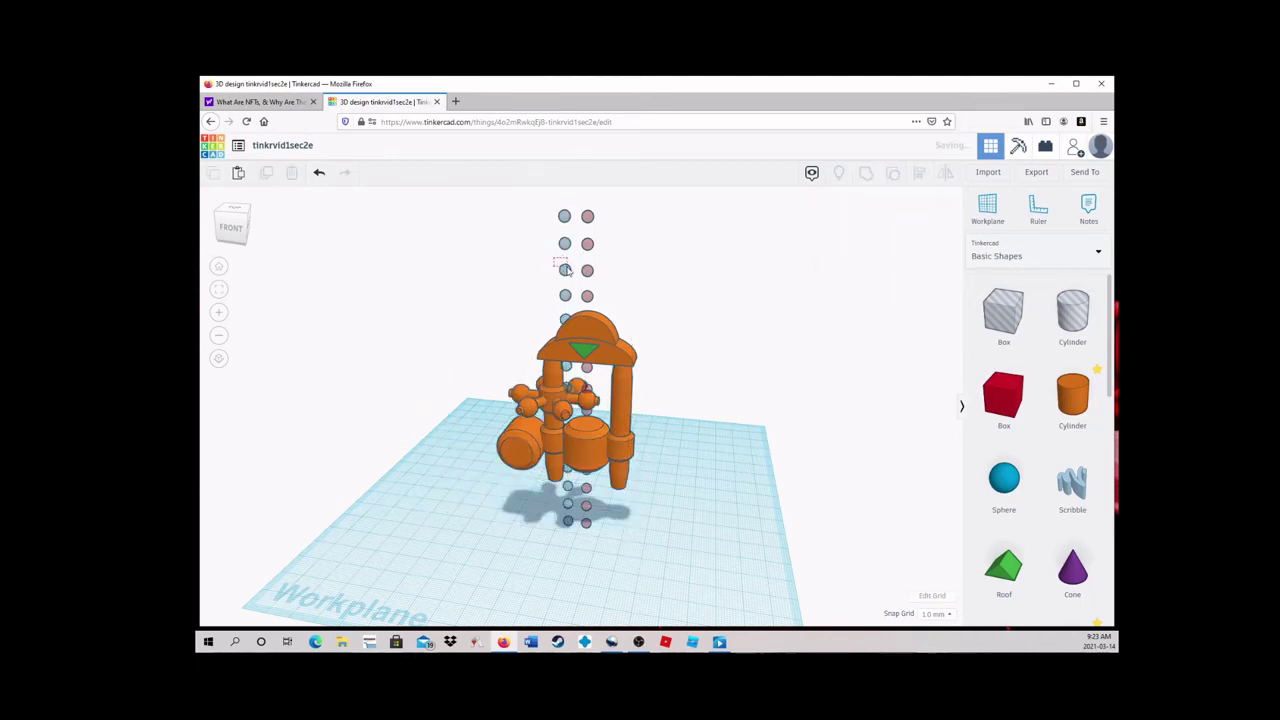
# - Align the blue sphere column with the centre of the arched orange top piece, matching the translucent red guide column
pyautogui.click(565, 268)
pyautogui.keyDown('shift'); pyautogui.click(591, 318); pyautogui.keyUp('shift')
pyautogui.click(919, 172)
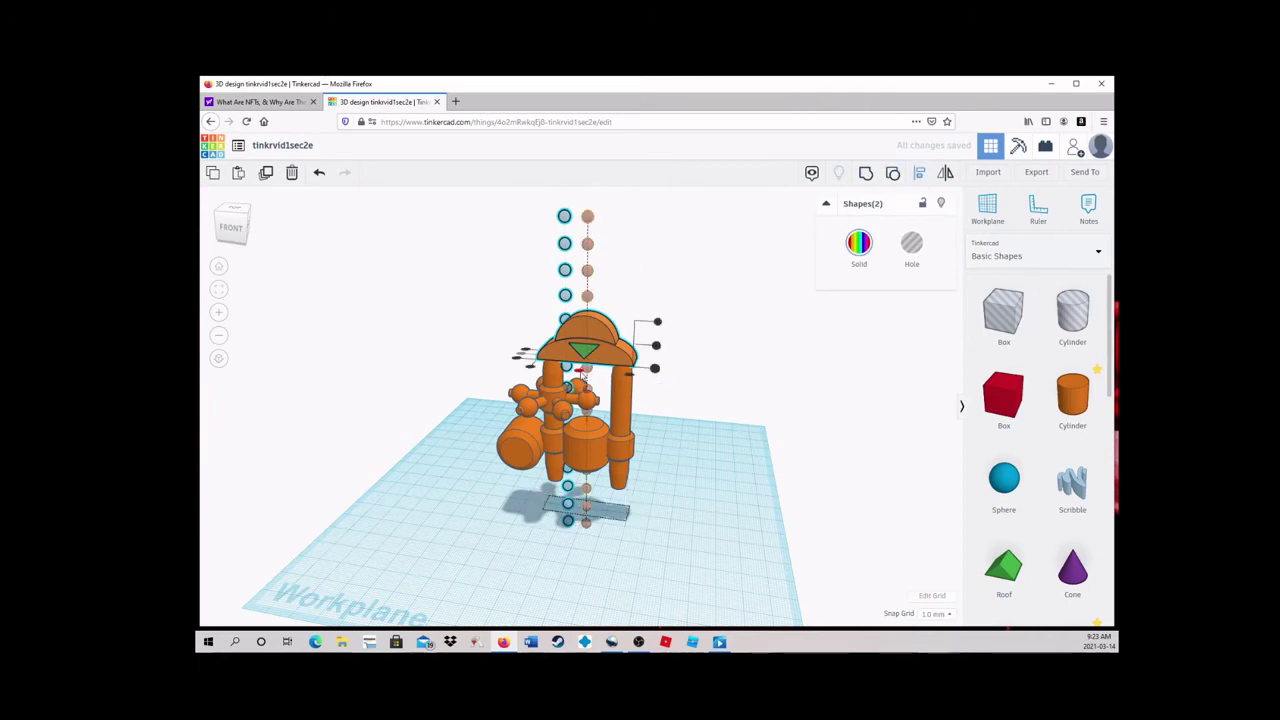
pyautogui.click(690, 255)
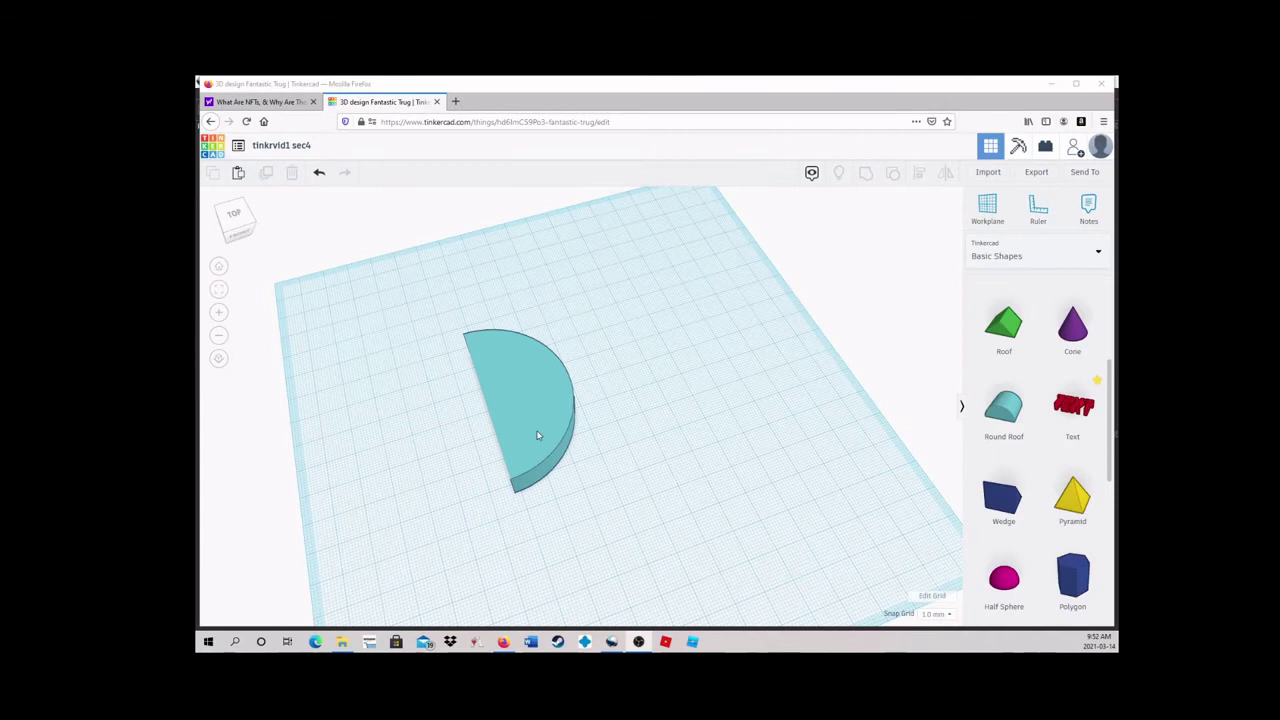
# - Paste a copy of the turquoise half disc beside the original, and delete the copy
pyautogui.click(537, 433)
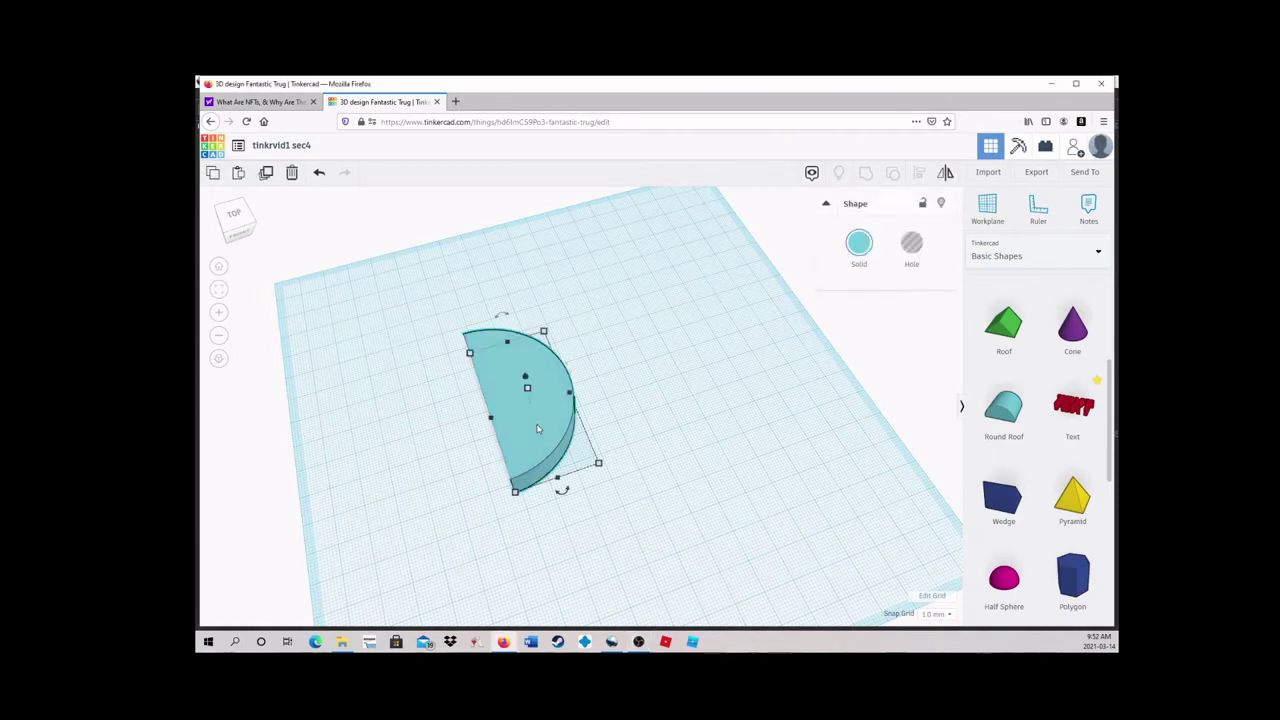
pyautogui.hotkey('ctrl', 'v')
pyautogui.click(698, 448)
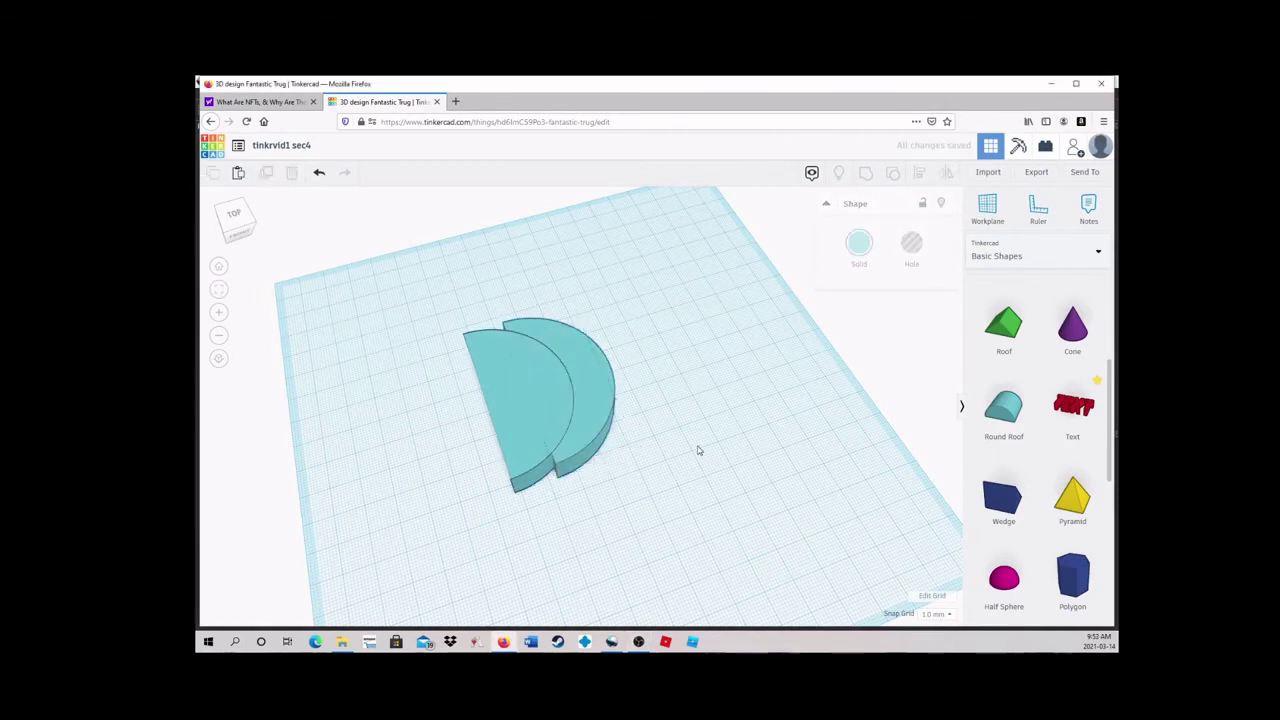
pyautogui.click(603, 389)
pyautogui.press('Delete')
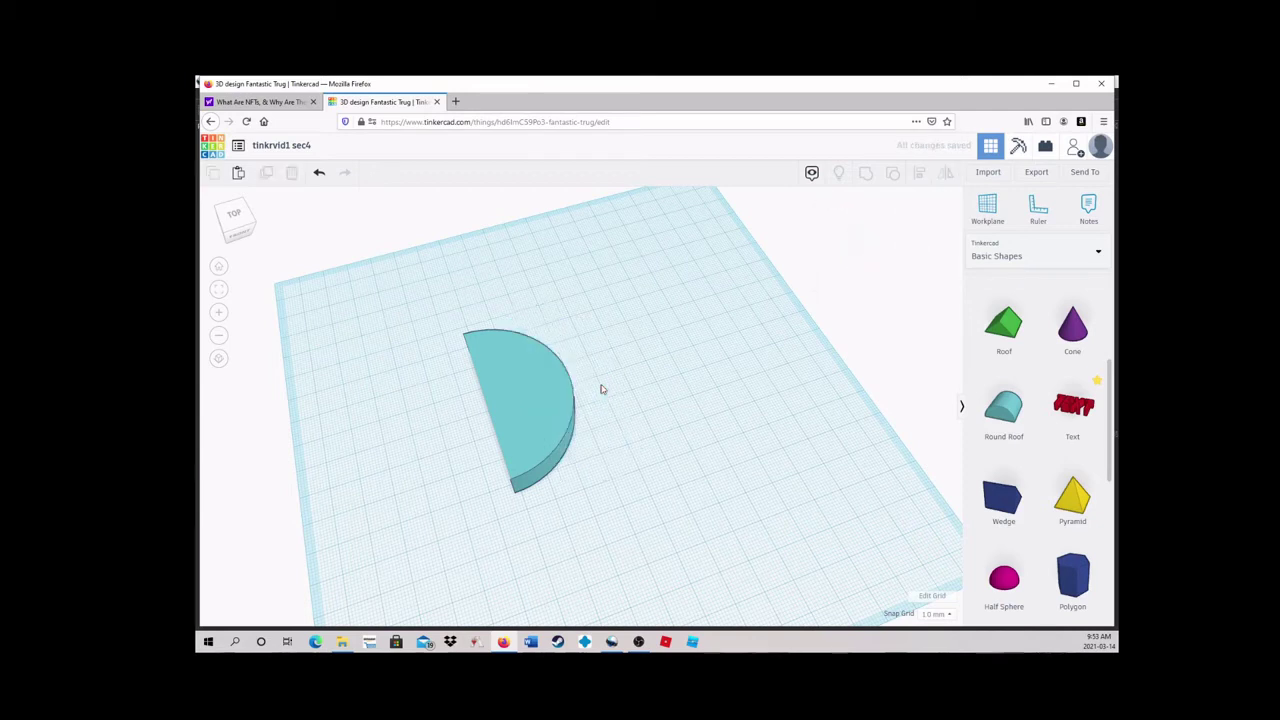
# - Duplicate the turquoise half disc in place, shift the duplicate sideways, and move it back exactly over the original
pyautogui.click(556, 400)
pyautogui.hotkey('ctrl', 'd')
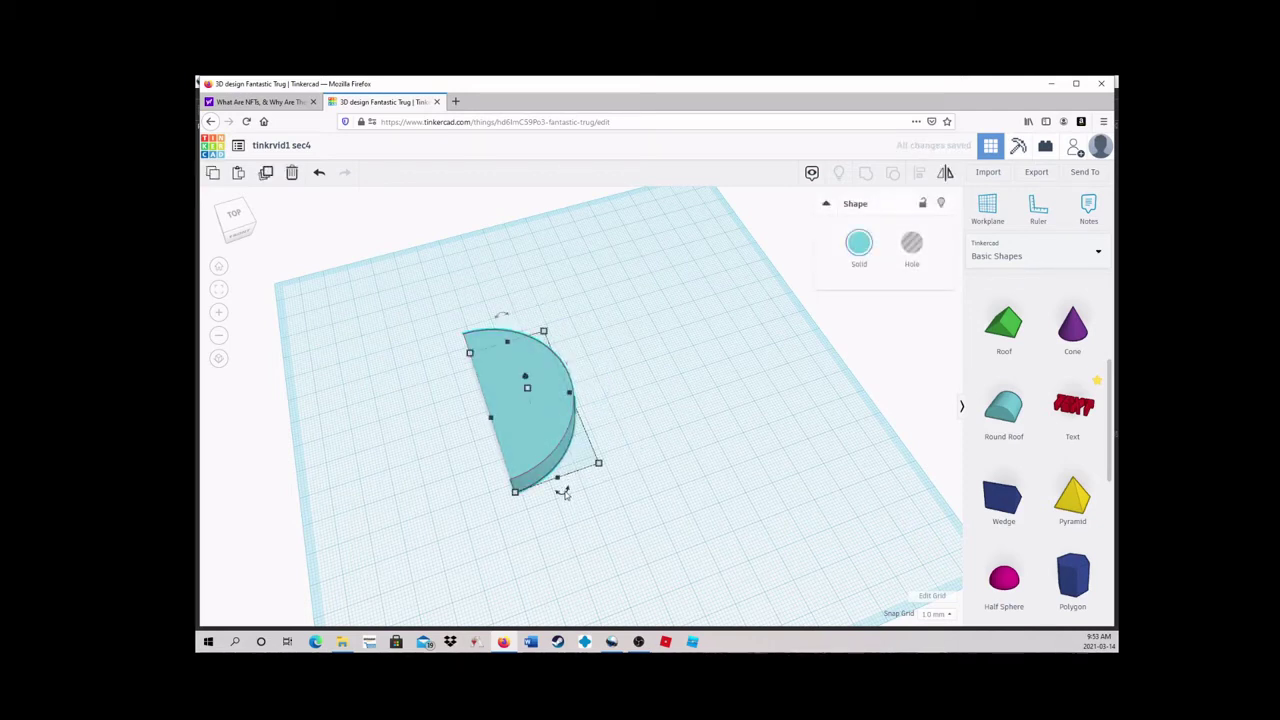
pyautogui.hotkey('ctrl', 'v')
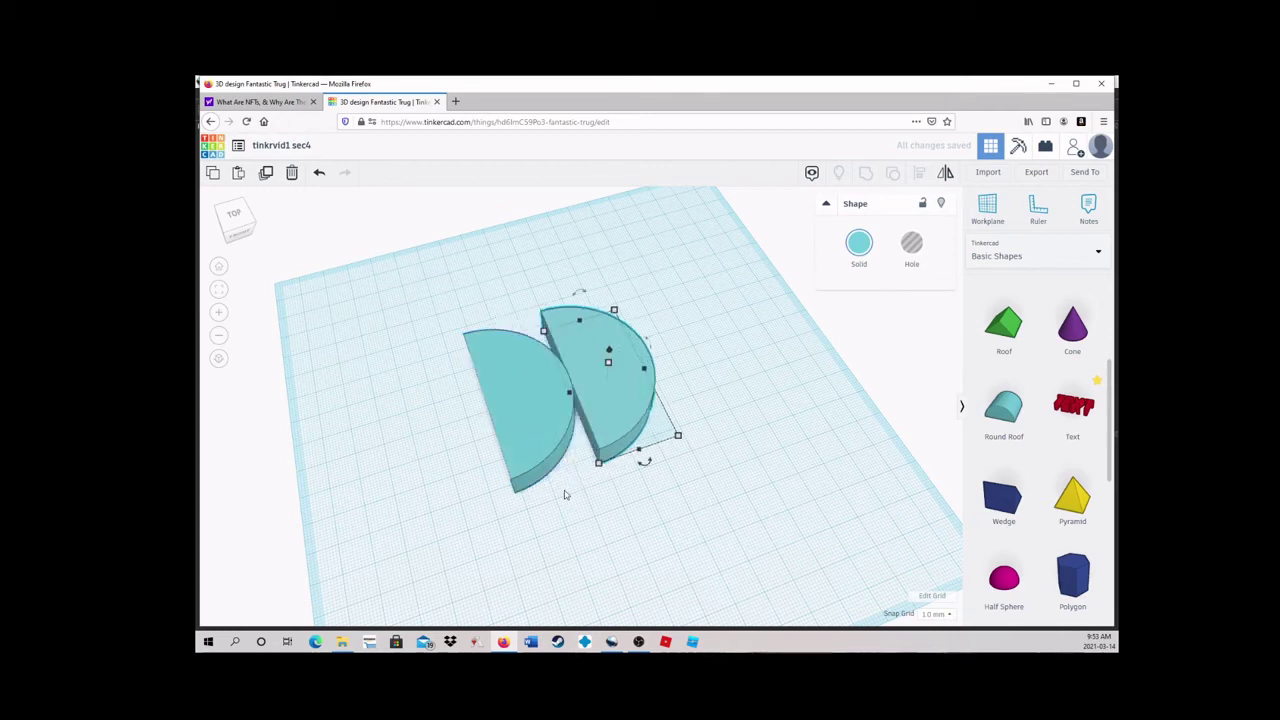
pyautogui.hotkey('shift', 'Left')
pyautogui.hotkey('shift', 'Left')
pyautogui.hotkey('shift', 'Left')
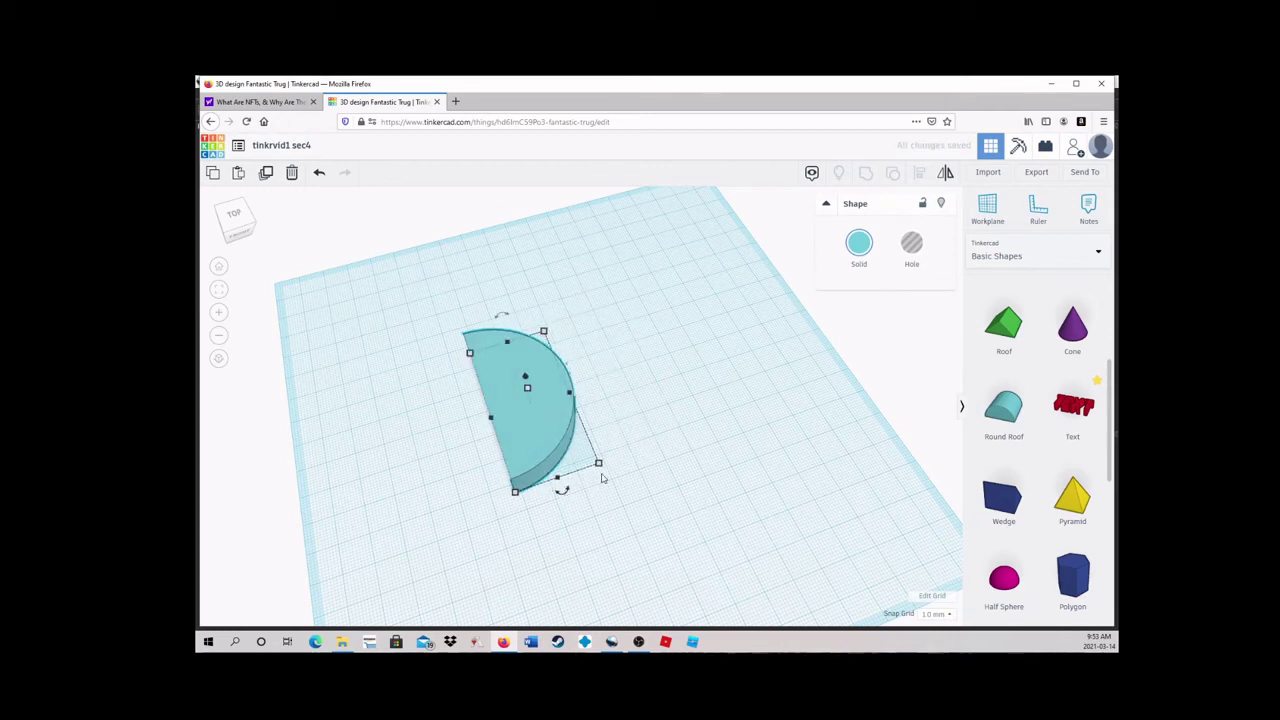
# - Rotate the duplicated half disc by 20° about its vertical axis, flat on the workplane
pyautogui.moveTo(562, 492); pyautogui.dragTo(577, 542)
pyautogui.click(578, 538)
pyautogui.write('20')
pyautogui.press('Return')
# - Repeat the rotated duplication of the half disc eight times to form a round, saw-toothed disc
pyautogui.hotkey('ctrl', 'd')
pyautogui.hotkey('ctrl', 'd')
pyautogui.hotkey('ctrl', 'd')
pyautogui.hotkey('ctrl', 'd')
pyautogui.hotkey('ctrl', 'd')
pyautogui.hotkey('ctrl', 'd')
pyautogui.hotkey('ctrl', 'd')
pyautogui.hotkey('ctrl', 'd')
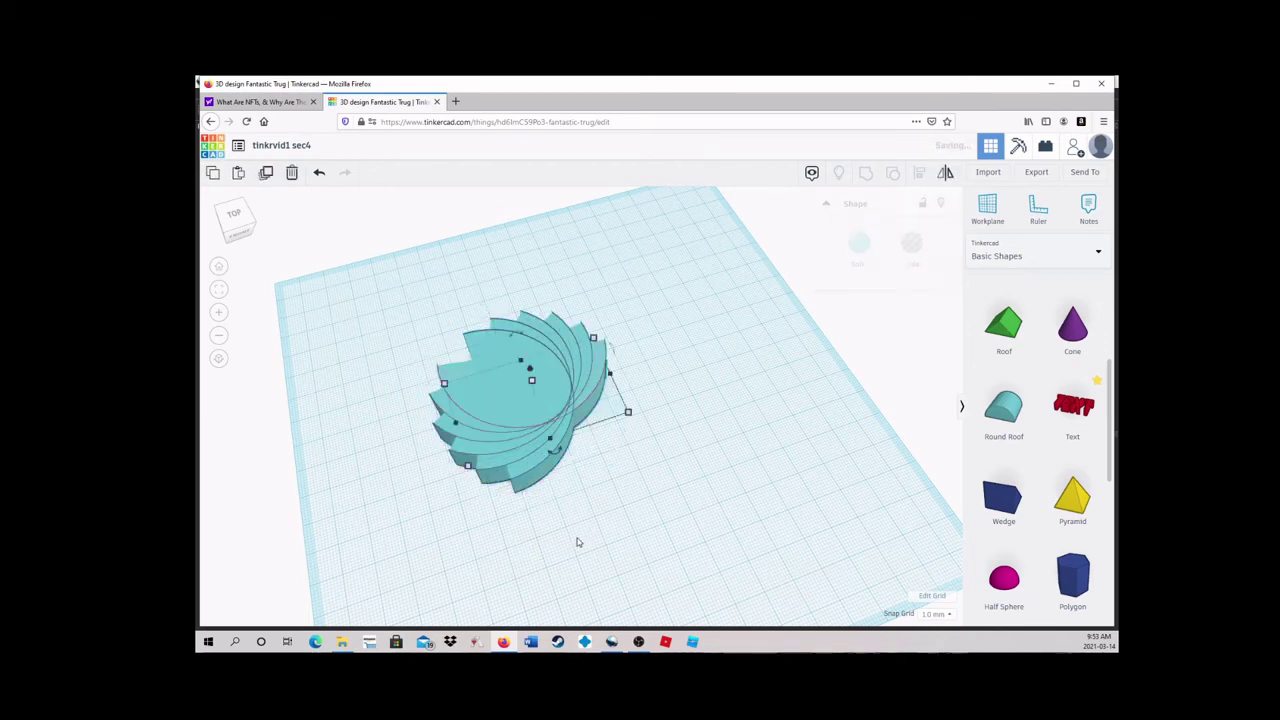
# - Select all ten half discs, duplicate them in place, and raise the duplicated layer slightly above the original
pyautogui.moveTo(404, 310); pyautogui.dragTo(652, 470)
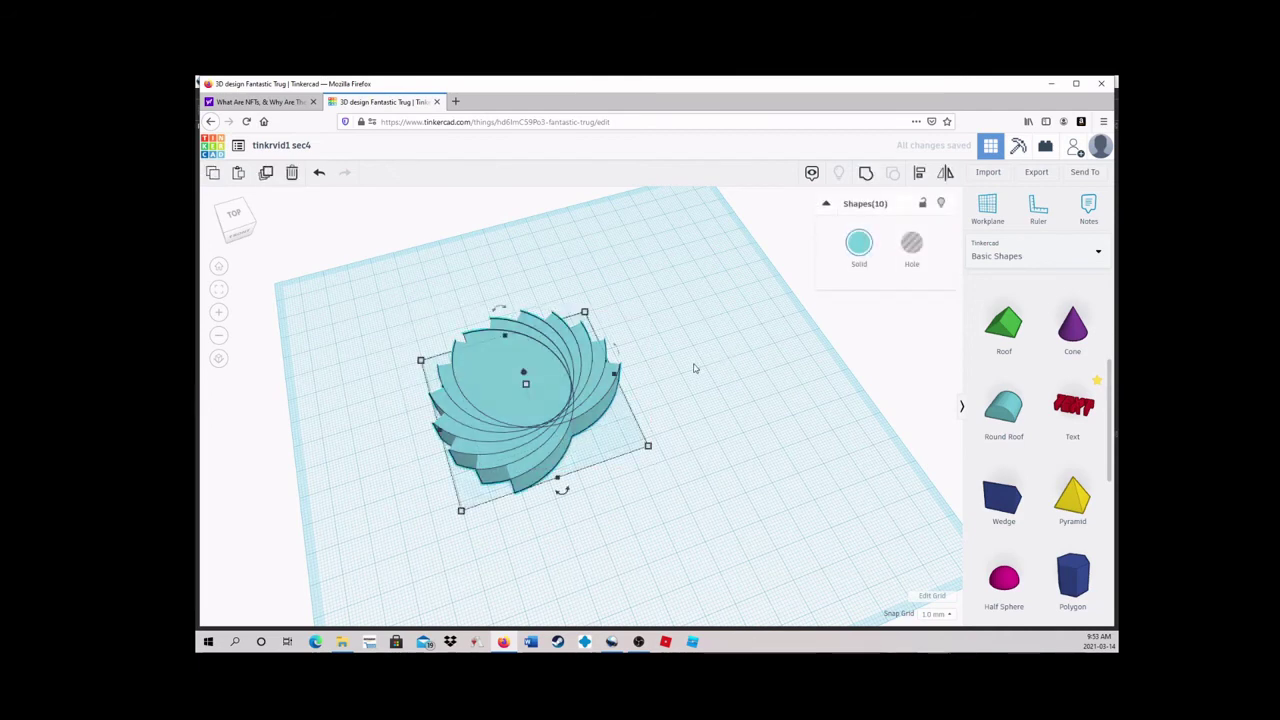
pyautogui.hotkey('ctrl', 'Up')
pyautogui.hotkey('ctrl', 'Up')
pyautogui.hotkey('ctrl', 'Up')
pyautogui.hotkey('ctrl', 'Up')
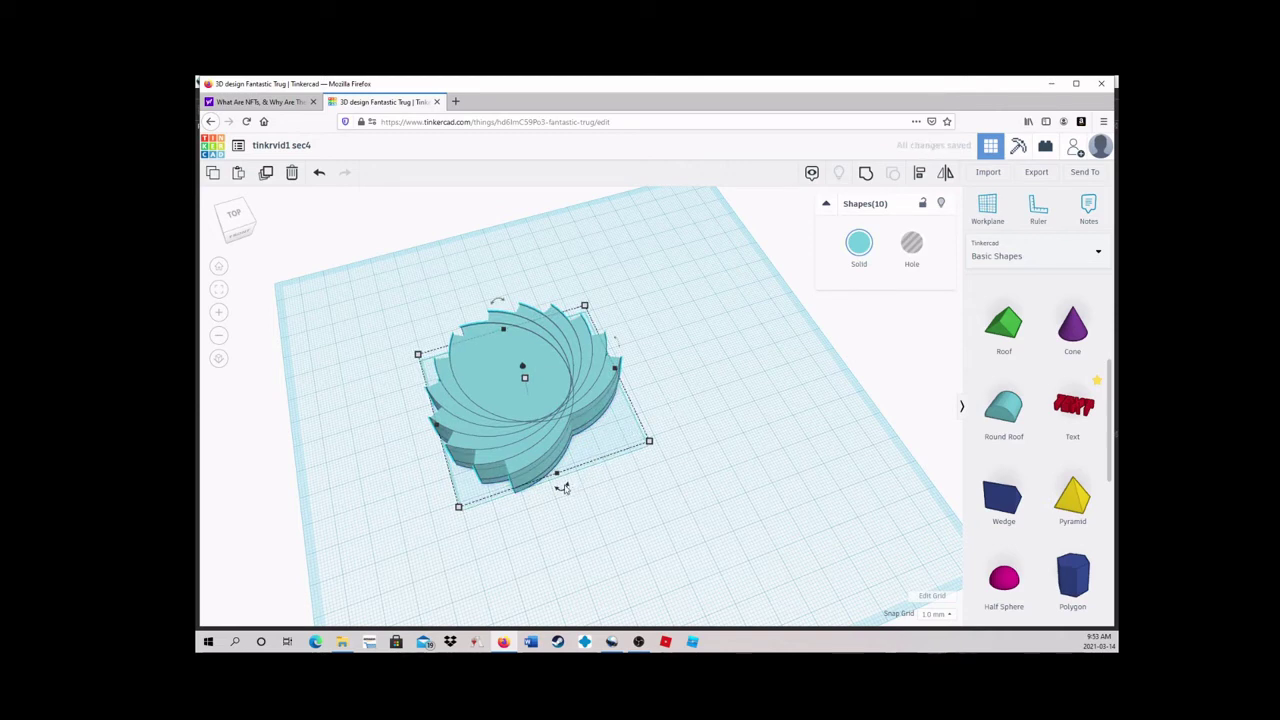
# - Rotate the raised layer about the vertical axis, and repeat the raised, rotated duplication four times to build a twisted column
pyautogui.moveTo(562, 486); pyautogui.dragTo(604, 595)
pyautogui.hotkey('ctrl', 'd')
pyautogui.hotkey('ctrl', 'd')
pyautogui.hotkey('ctrl', 'd')
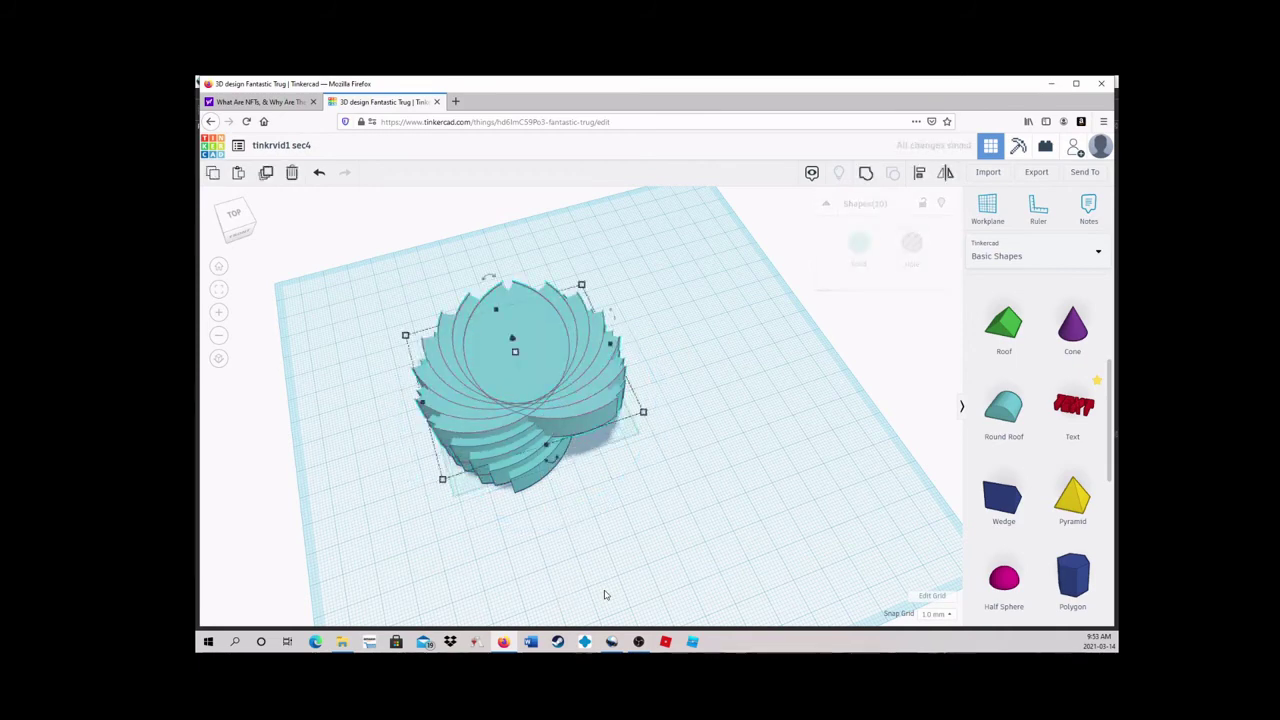
pyautogui.hotkey('ctrl', 'd')
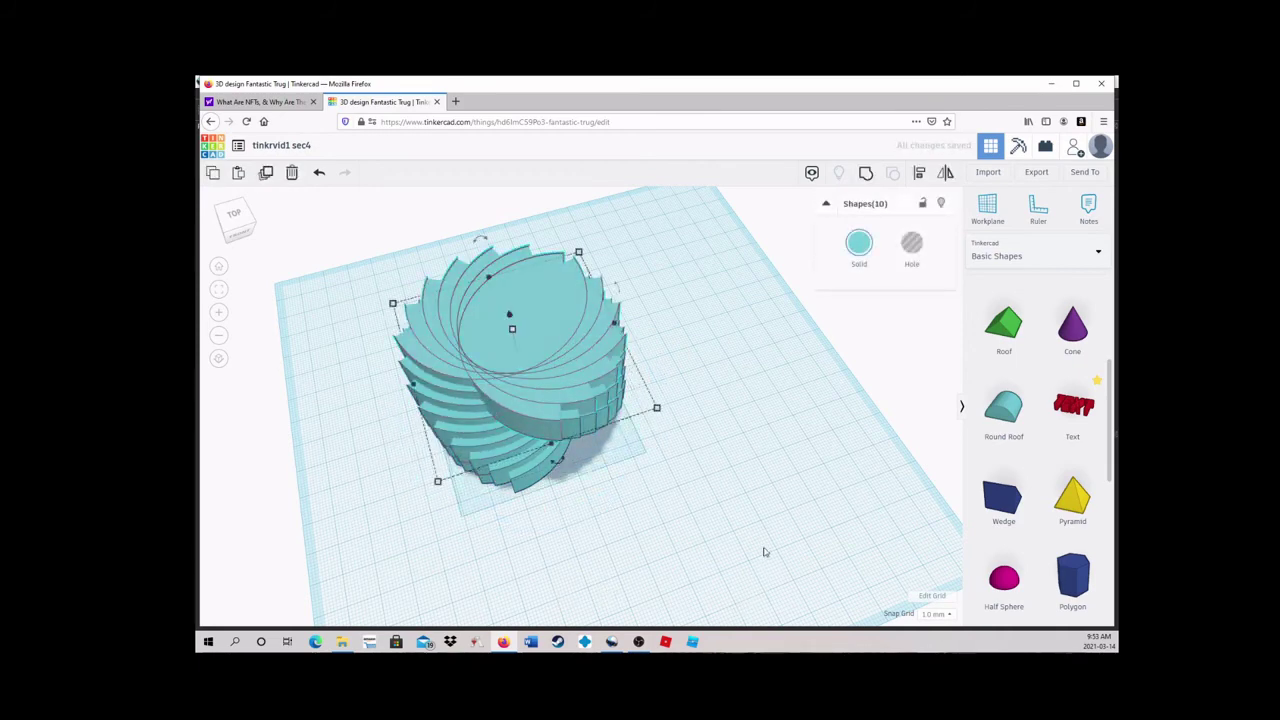
pyautogui.moveTo(766, 552); pyautogui.dragTo(503, 471, button='right')
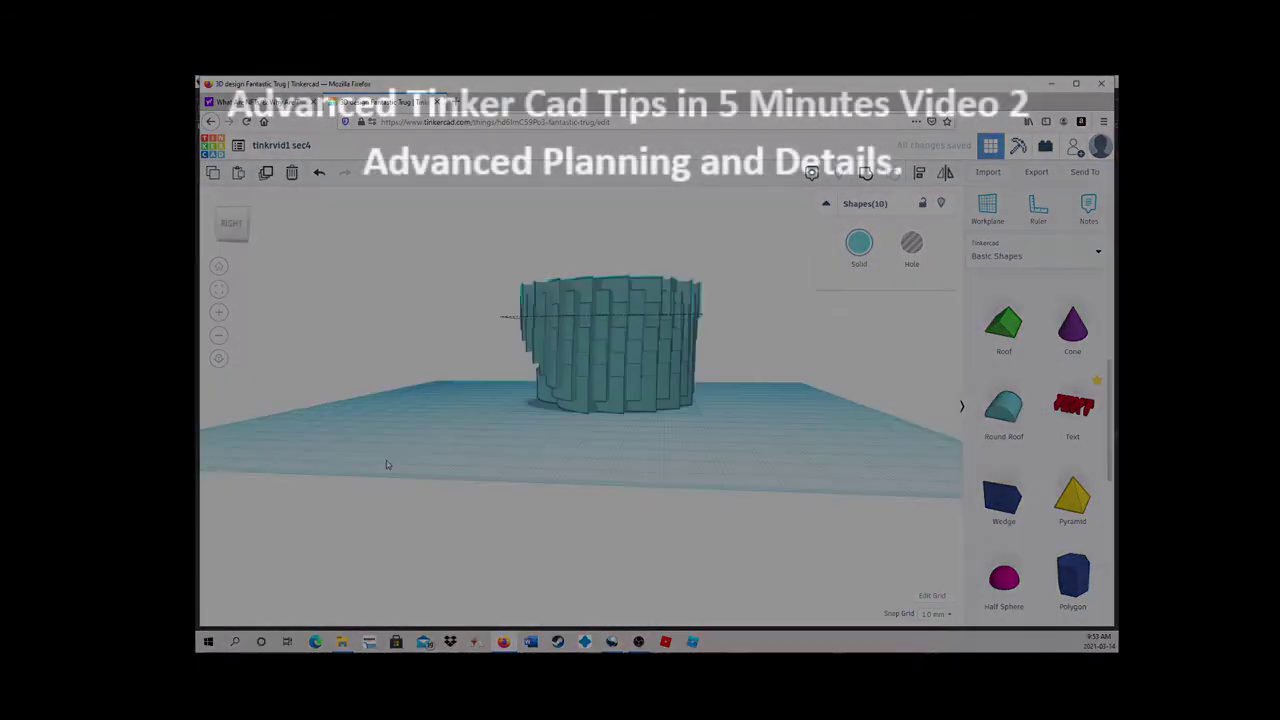